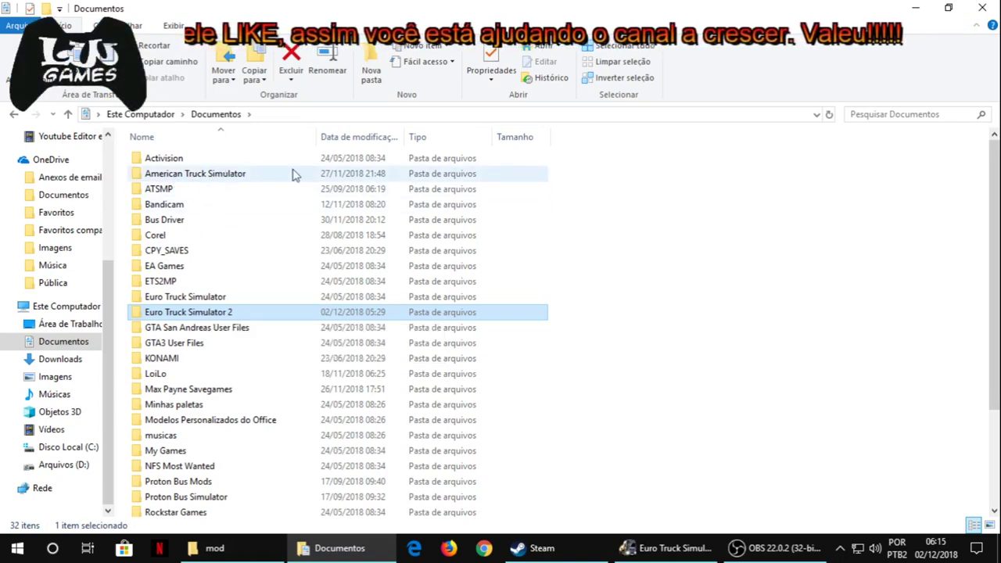
View the contents of the American Truck Simulator mod folder and return to Documents
double_click(232, 176)
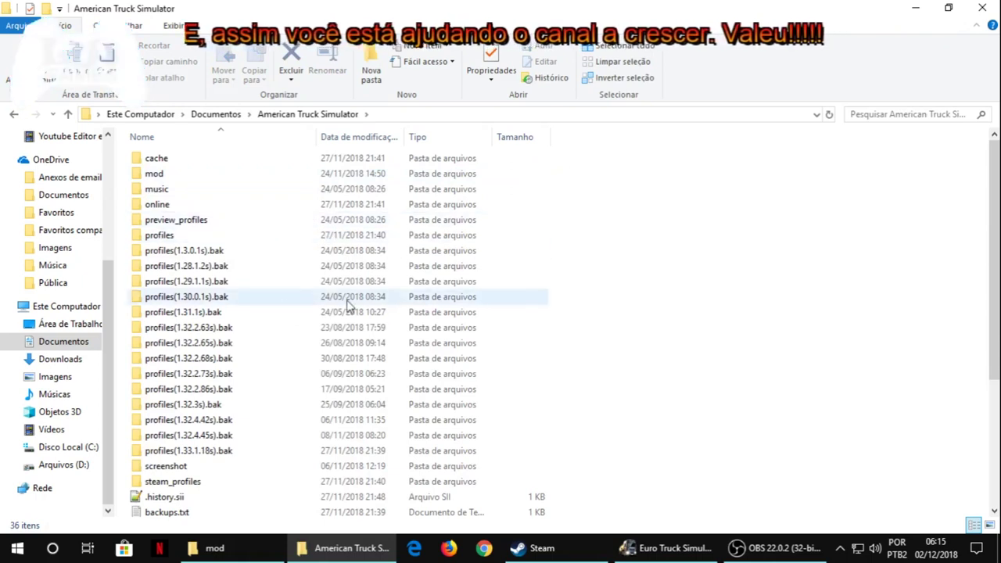
double_click(154, 174)
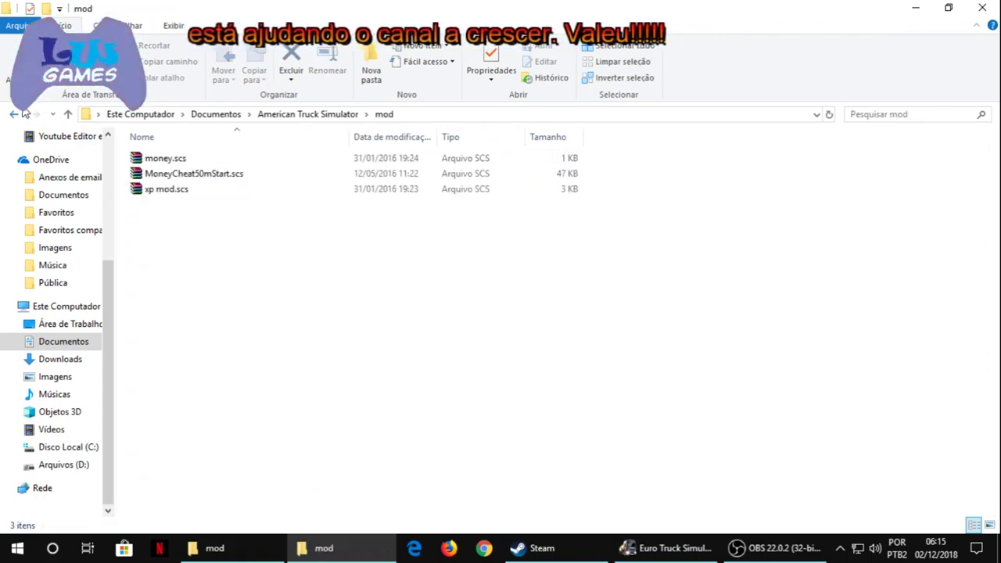
left_click(15, 115)
left_click(14, 114)
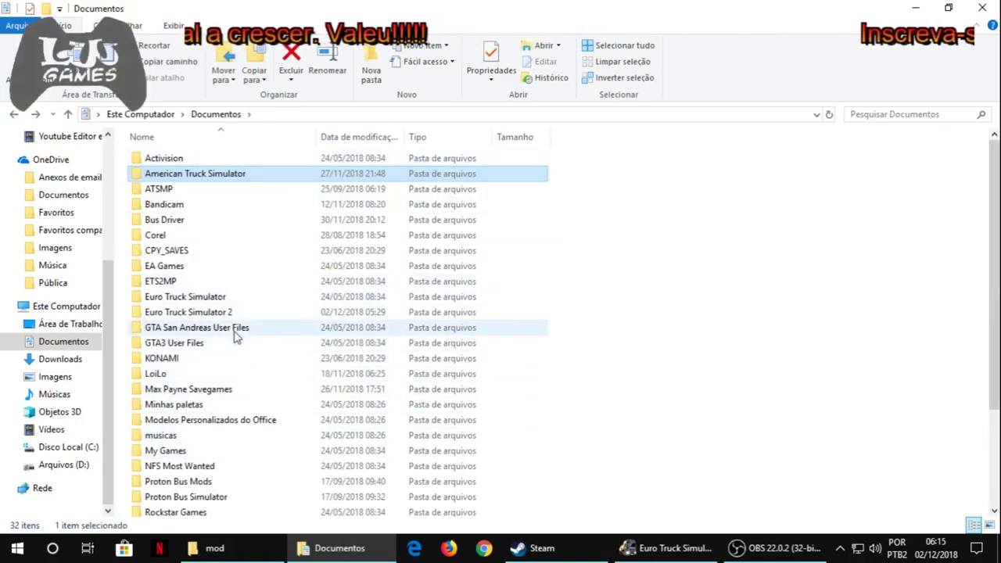
Open the Euro Truck Simulator 2 folder and look through the SCS files in its mod folder
double_click(211, 314)
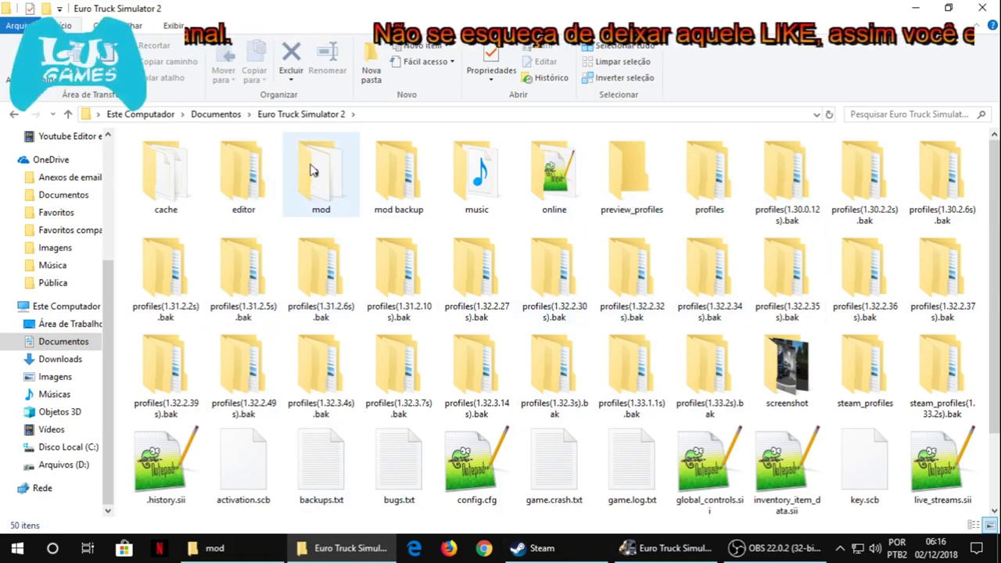
mouse_move(326, 190)
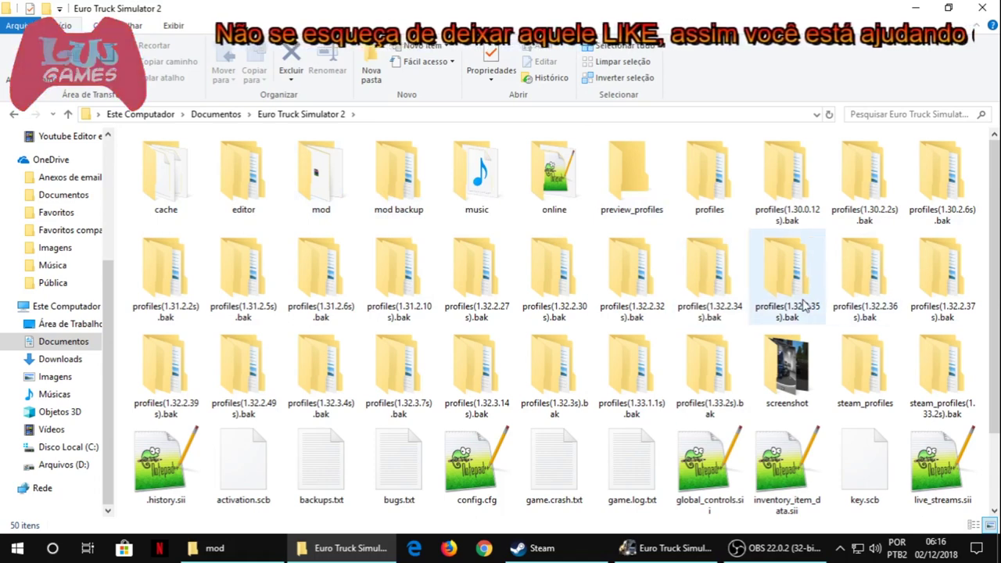
mouse_move(806, 306)
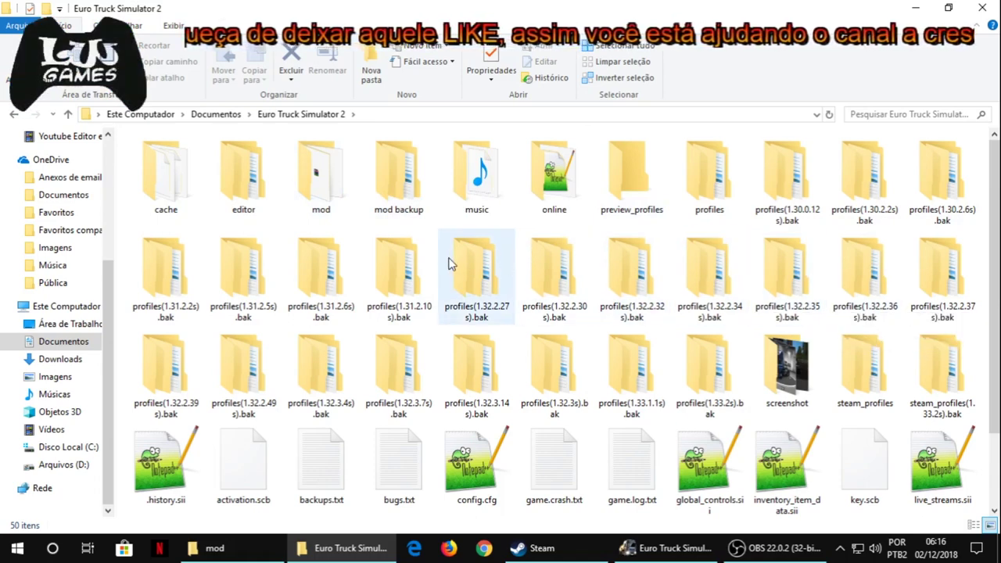
mouse_move(445, 262)
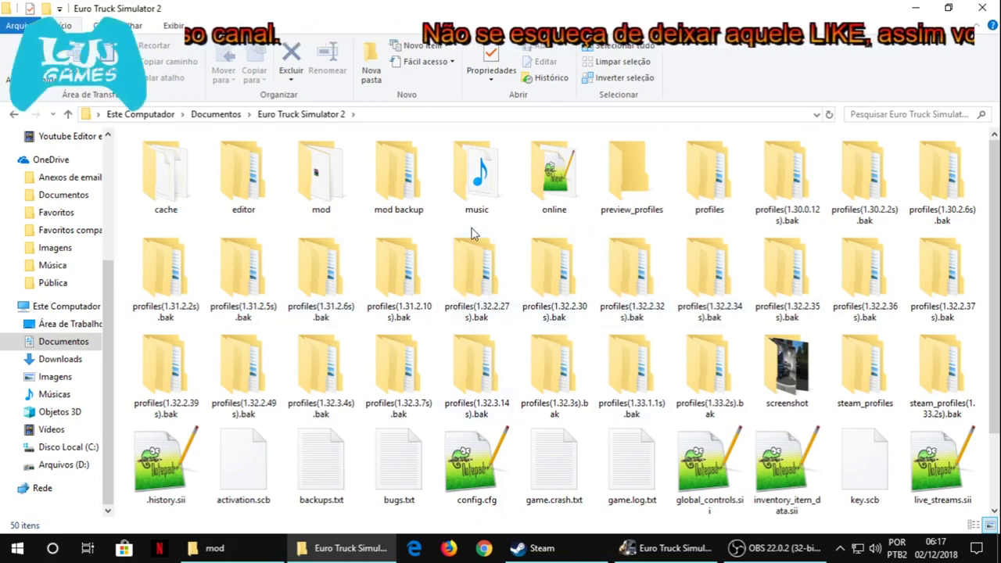
left_click(321, 204)
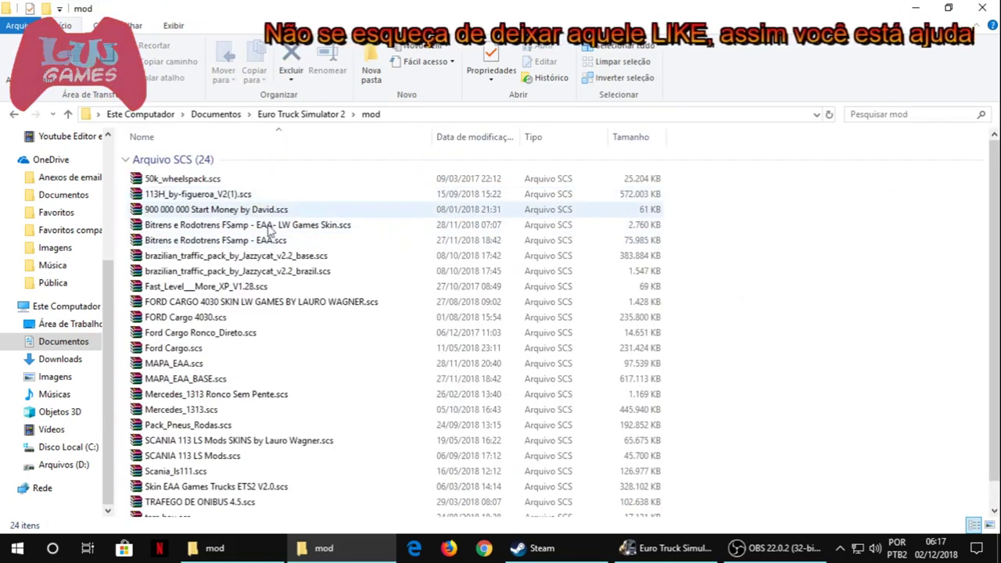
scroll(407, 337, "down", 1)
scroll(408, 336, "up", 1)
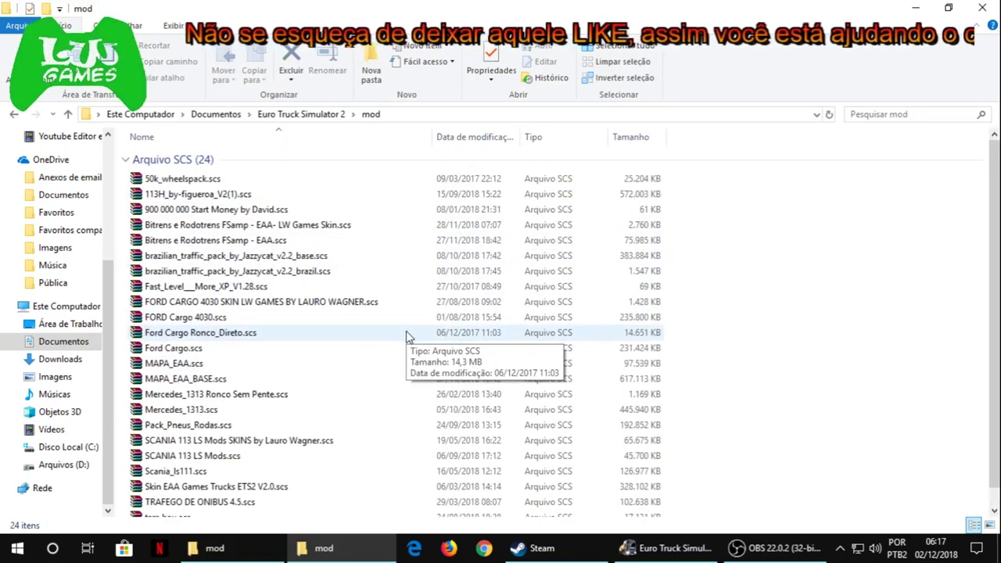
left_click(320, 339)
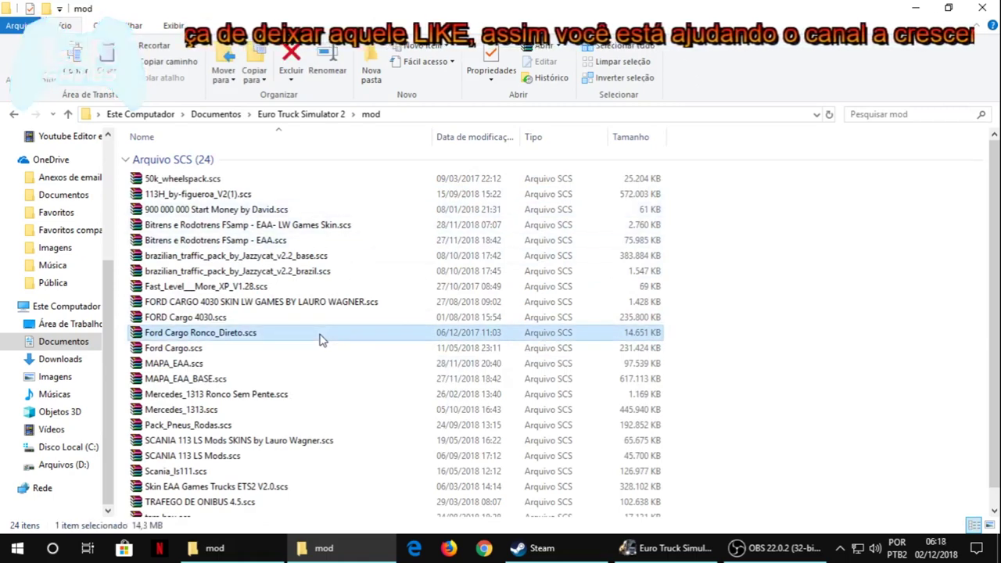
scroll(373, 384, "down", 1)
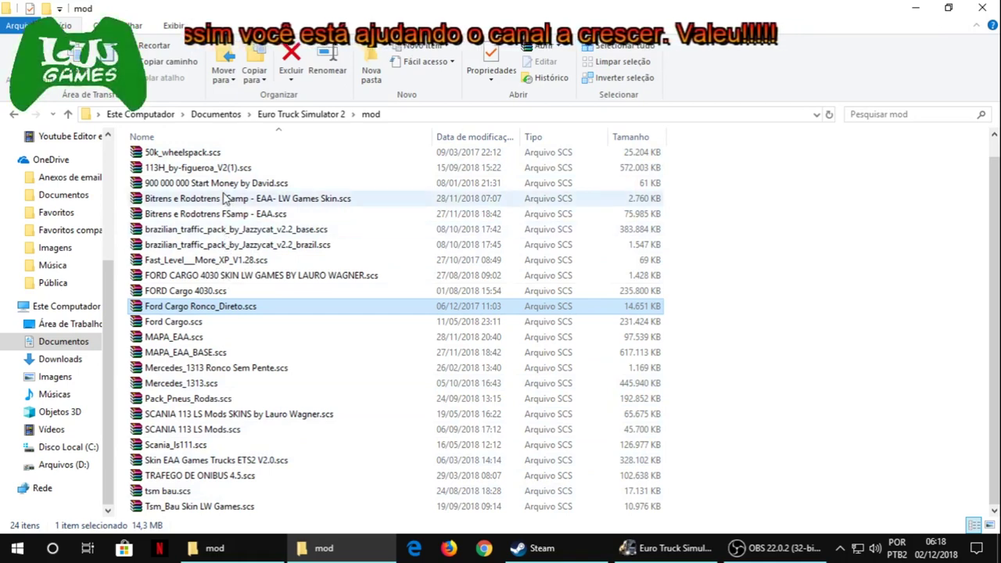
Return to the Euro Truck Simulator 2 folder, rechecking its mod folder, and open the mod backup folder
left_click(278, 116)
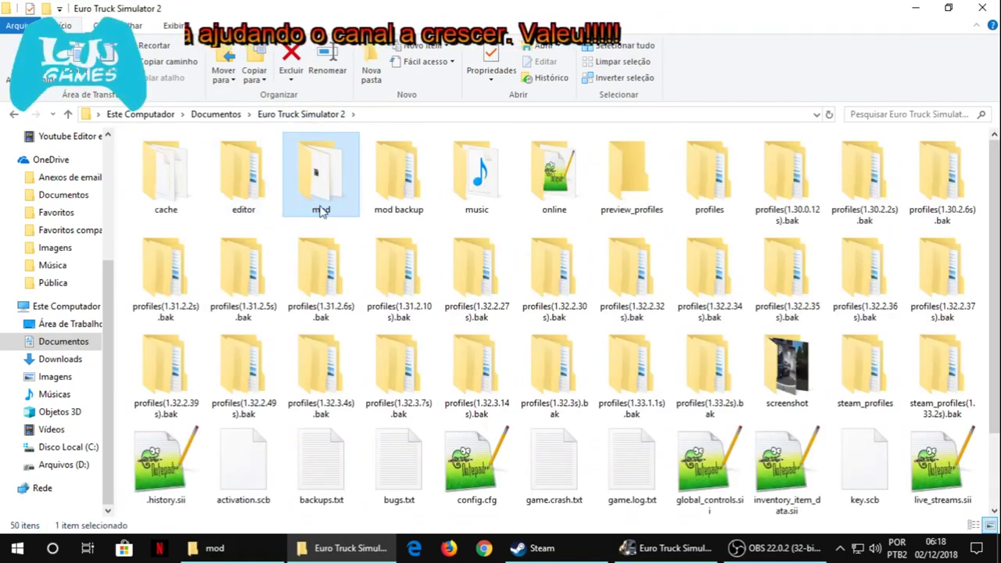
double_click(319, 181)
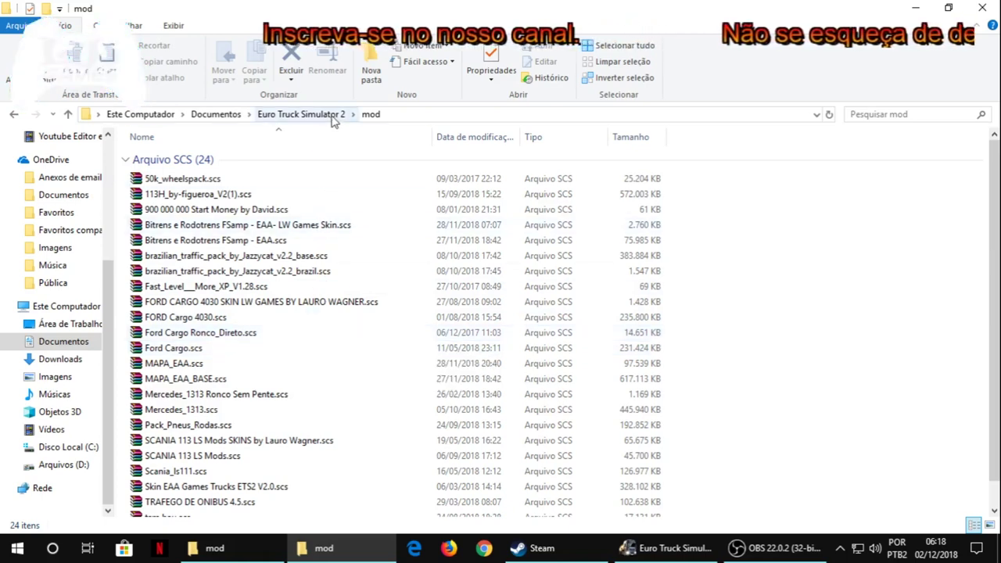
left_click(283, 117)
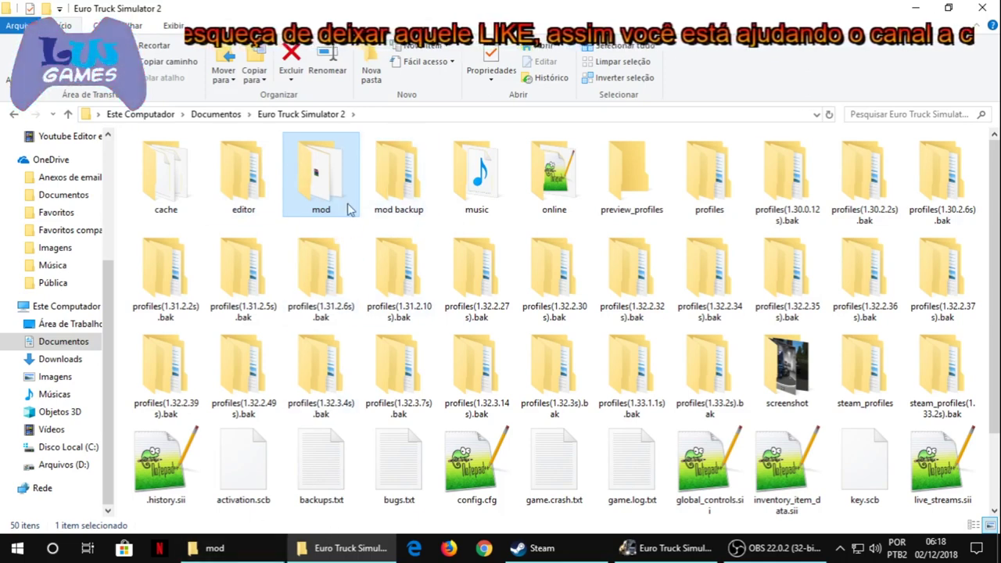
left_click(399, 195)
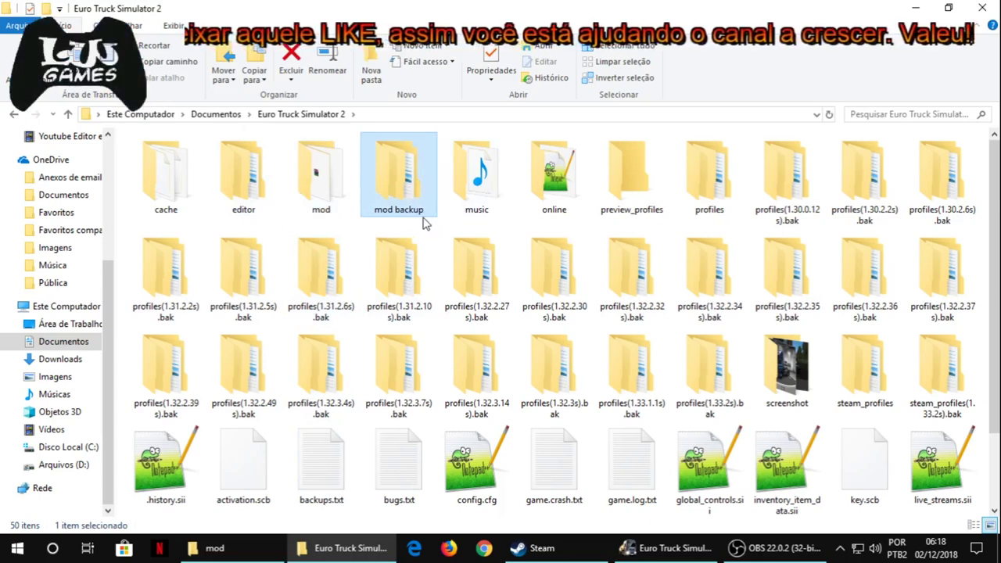
double_click(415, 199)
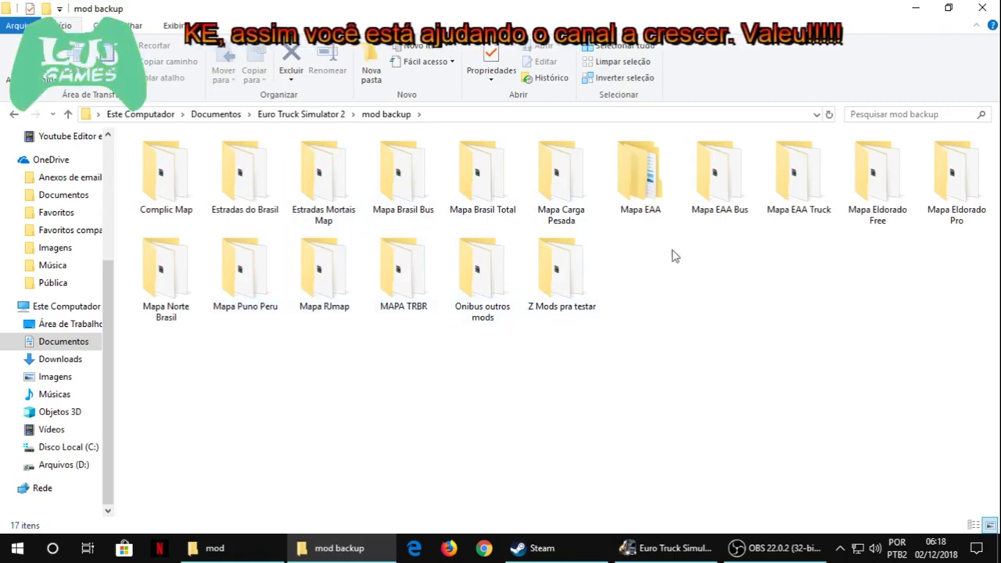
Go through the map folders in mod backup one by one, from Complic Map to MAPA TRBR
left_click(185, 210)
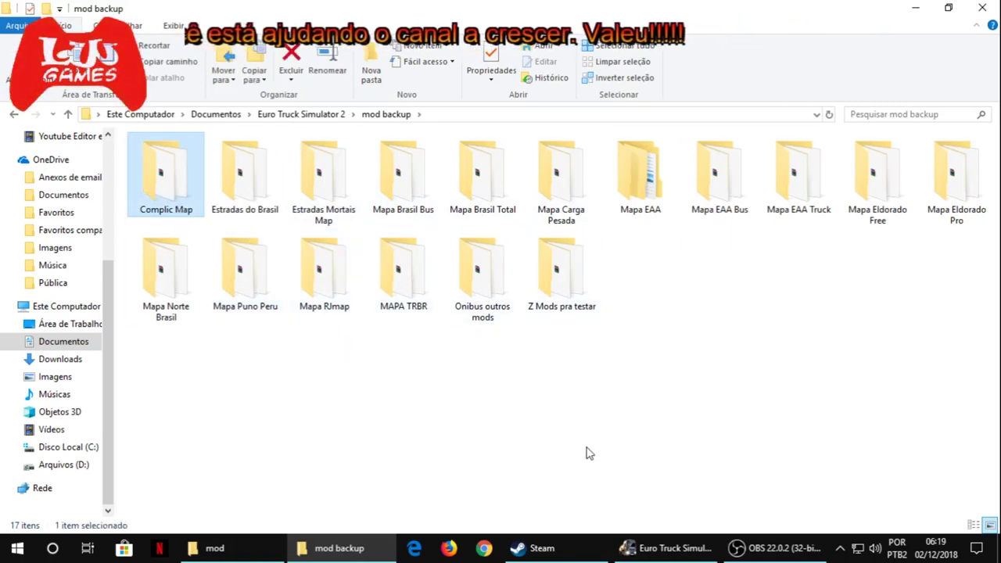
left_click(265, 194)
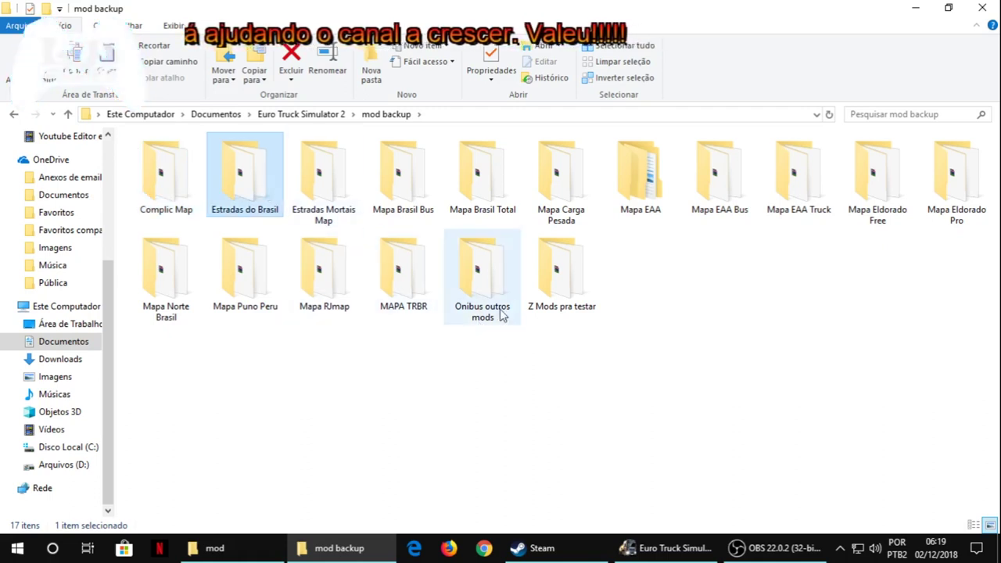
left_click(344, 216)
left_click(398, 186)
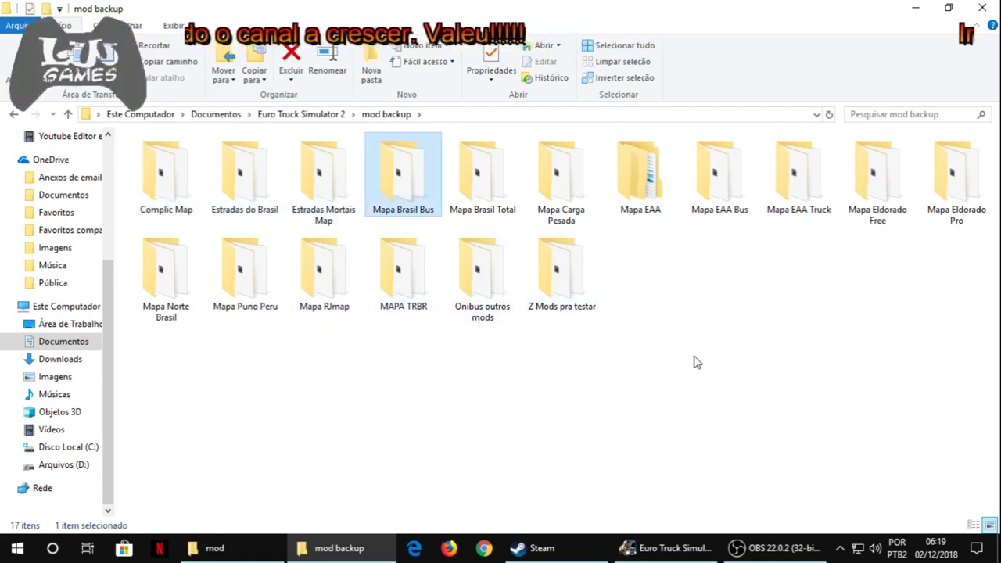
left_click(517, 200)
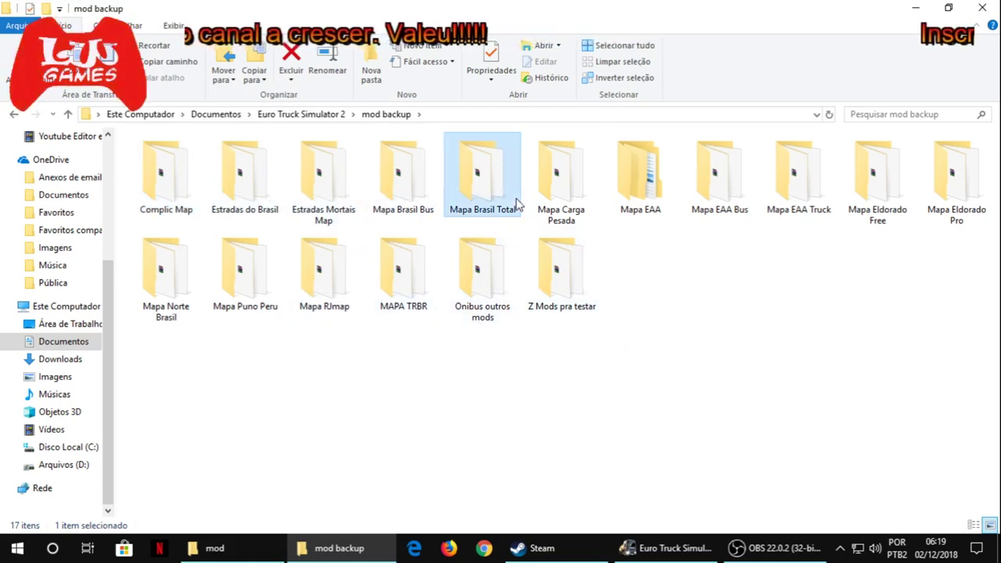
left_click(586, 199)
left_click(669, 216)
left_click(743, 213)
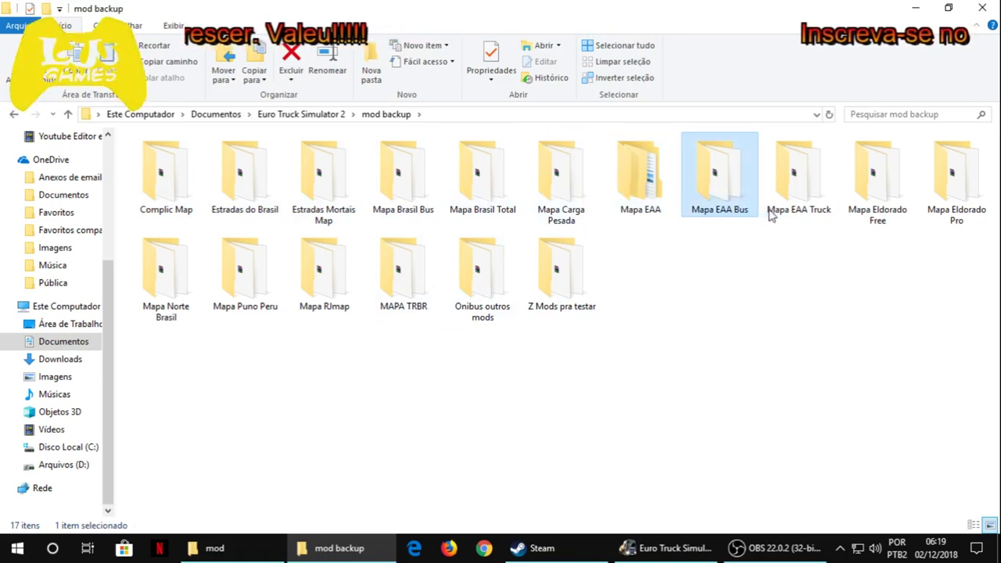
left_click(771, 216)
left_click(641, 224)
left_click(641, 205)
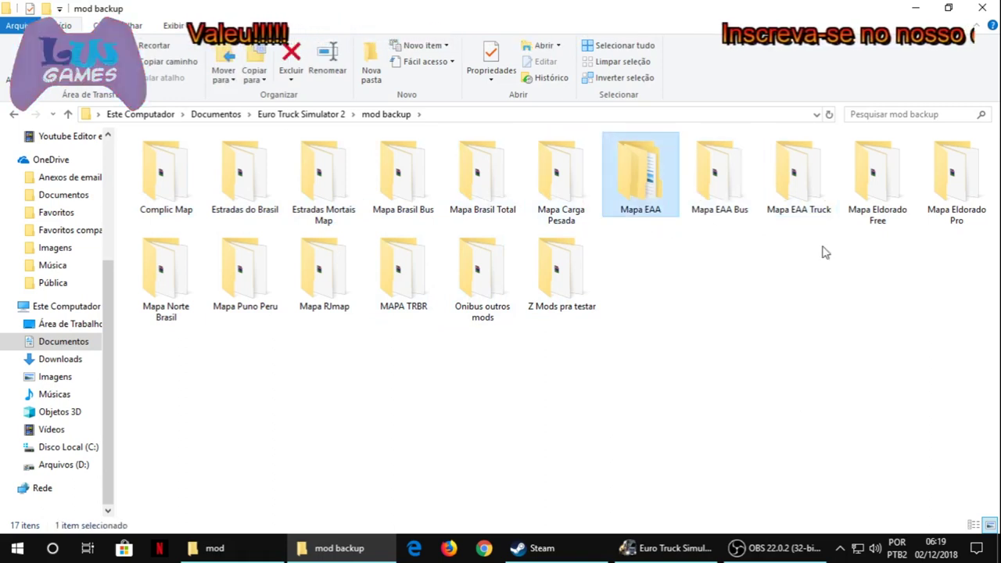
left_click(731, 195)
left_click(821, 205)
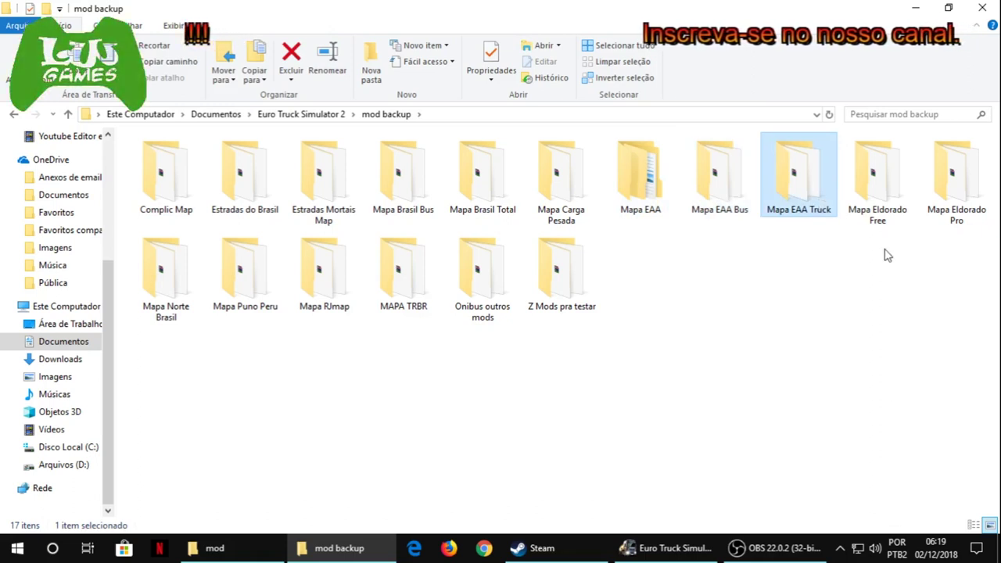
left_click(886, 218)
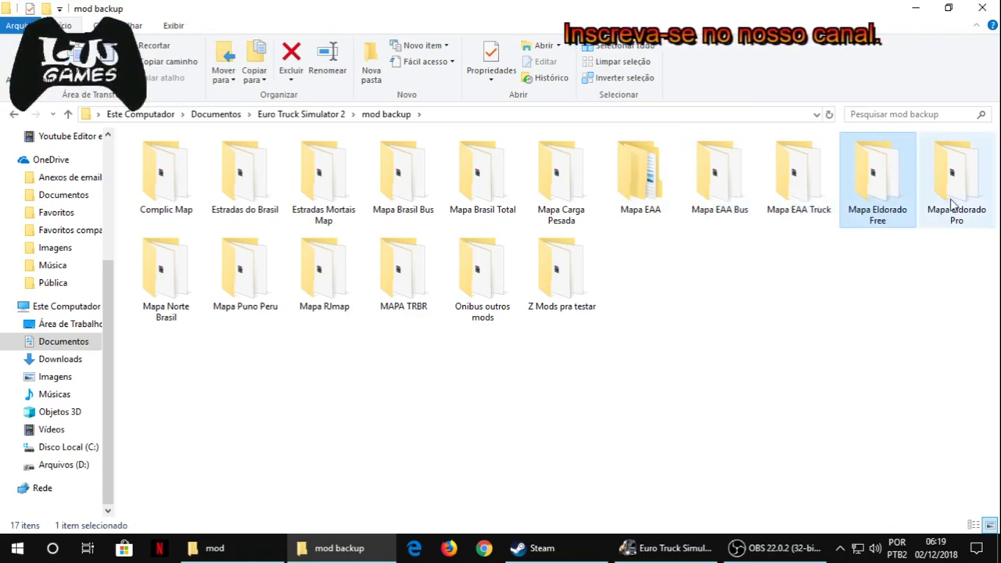
left_click(175, 305)
left_click(235, 301)
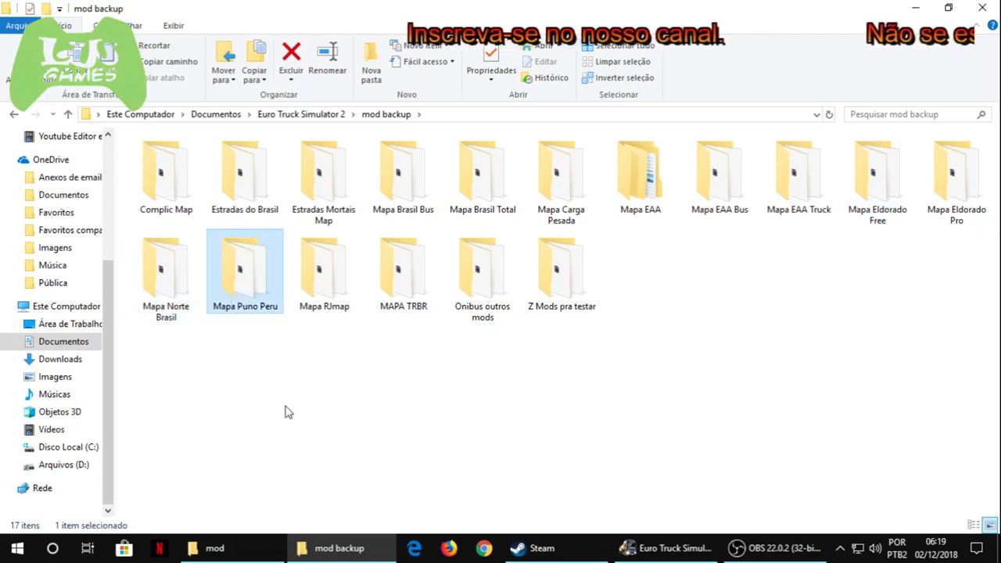
left_click(315, 299)
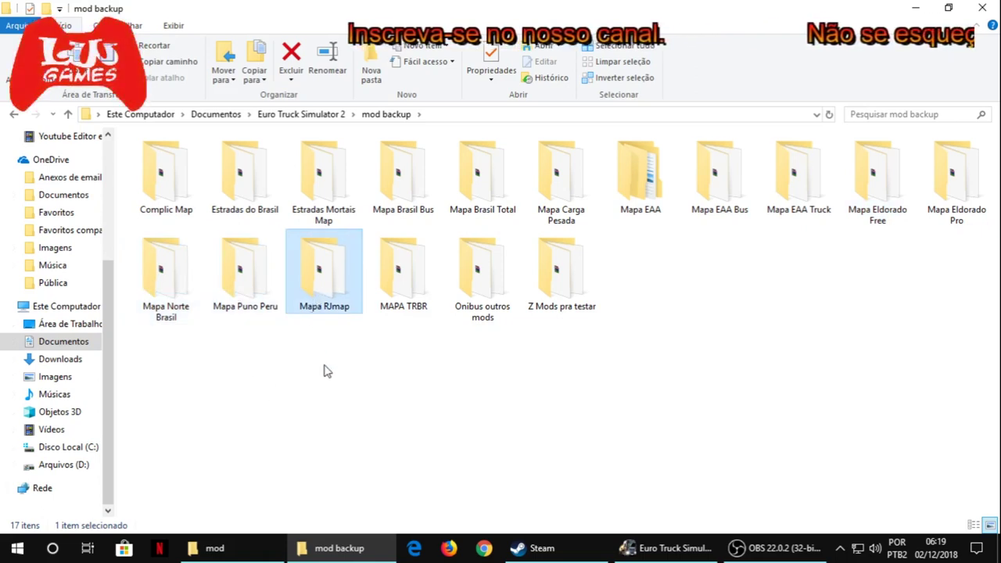
left_click(407, 296)
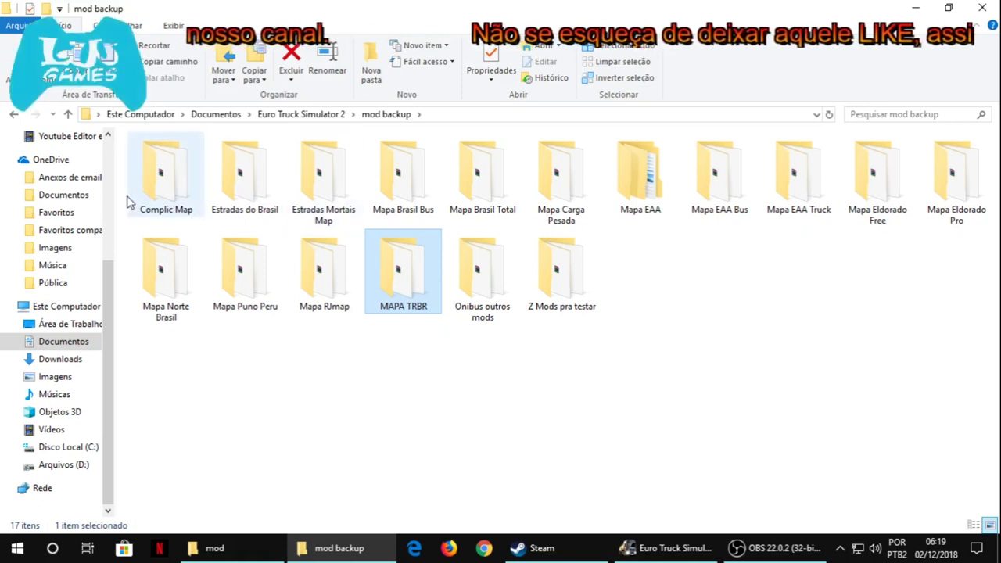
Move the Desativado folder from Mapa EAA to the Z Mods pra testar folder inside mod backup
double_click(640, 176)
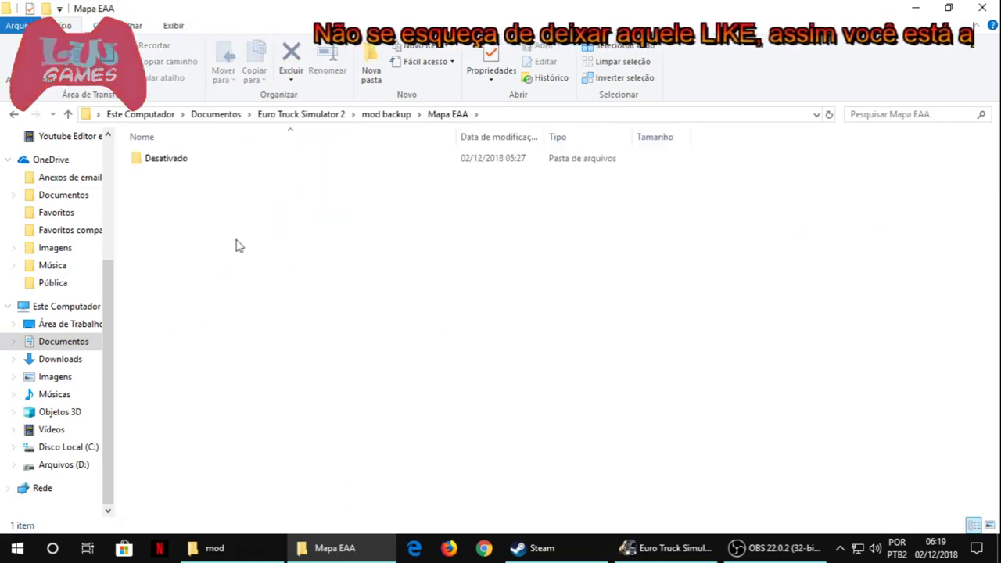
left_click(170, 157)
right_click(170, 158)
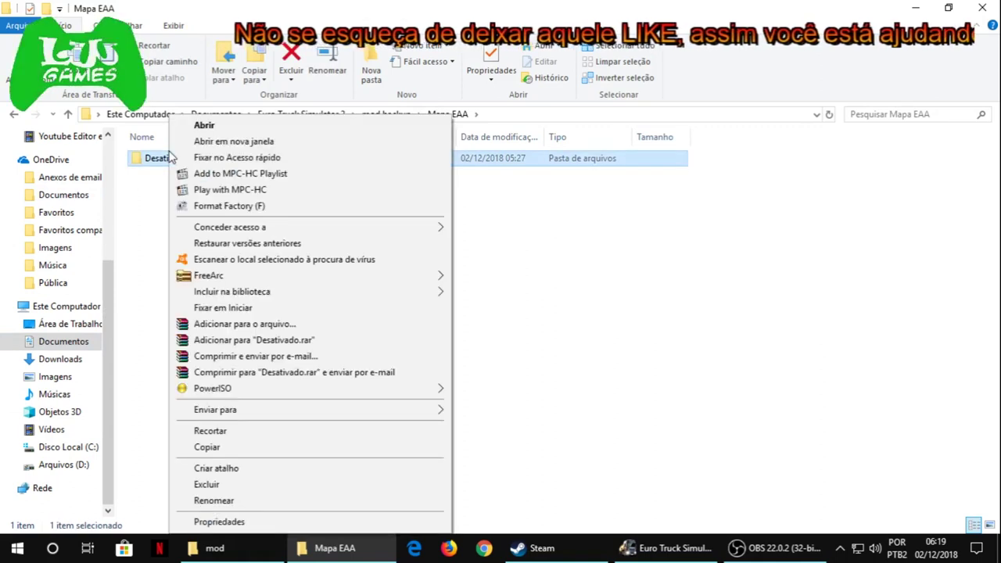
left_click(209, 431)
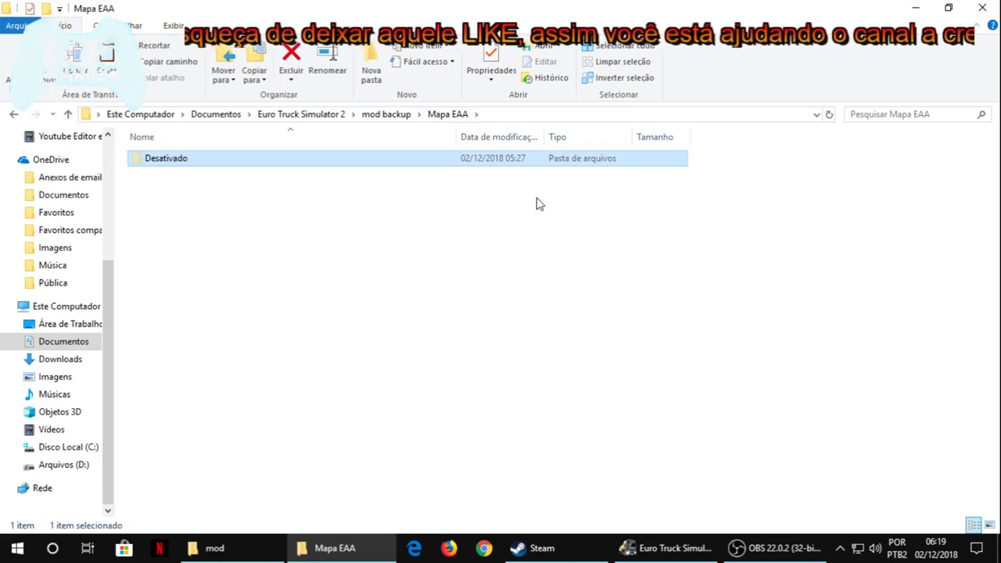
left_click(409, 117)
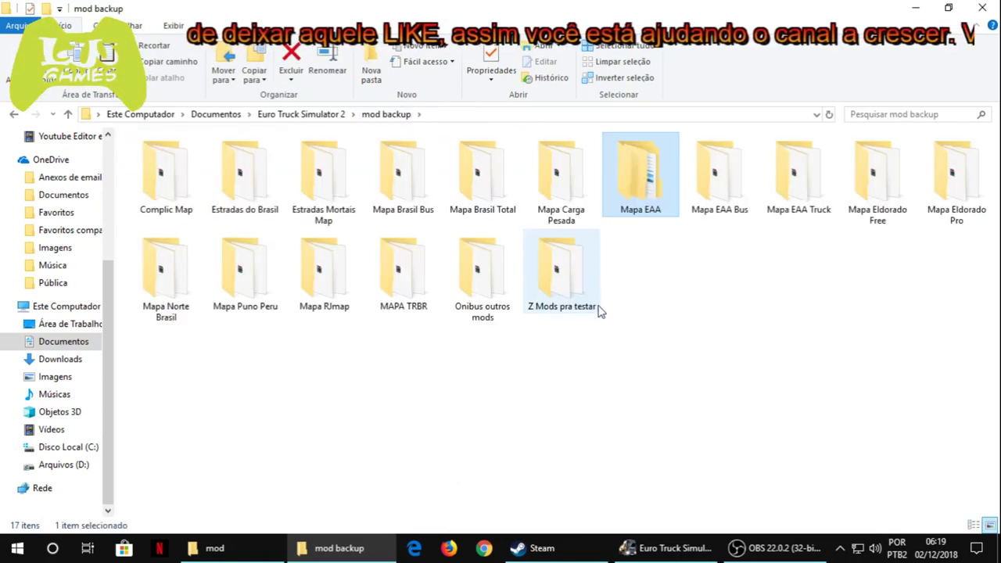
right_click(638, 341)
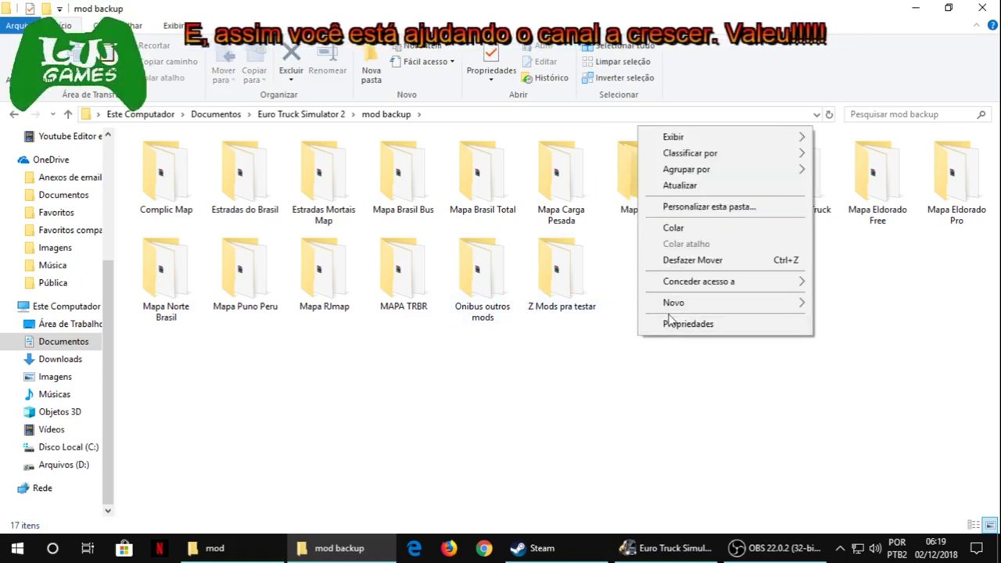
left_click(562, 310)
double_click(554, 294)
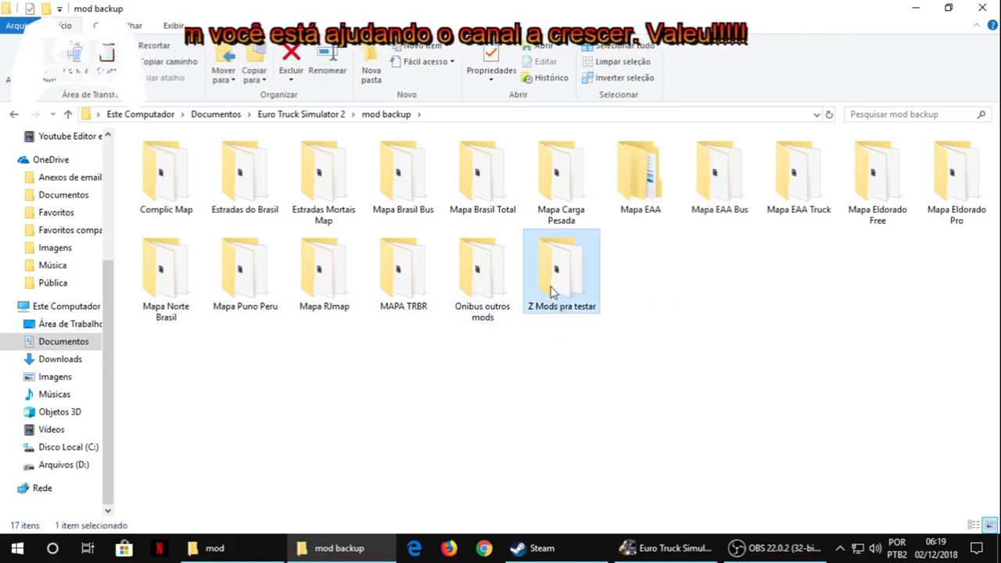
right_click(464, 330)
left_click(921, 232)
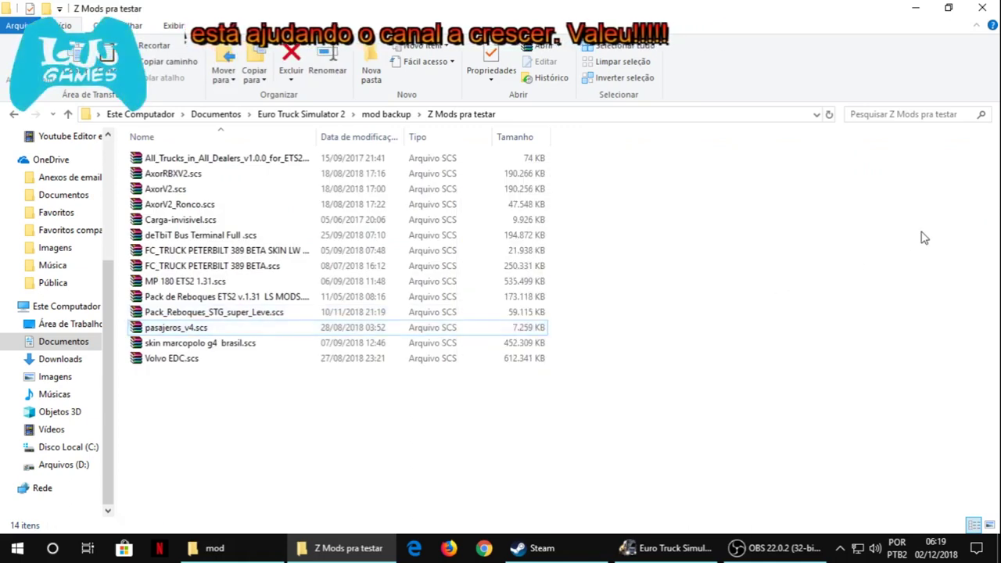
right_click(921, 232)
left_click(870, 334)
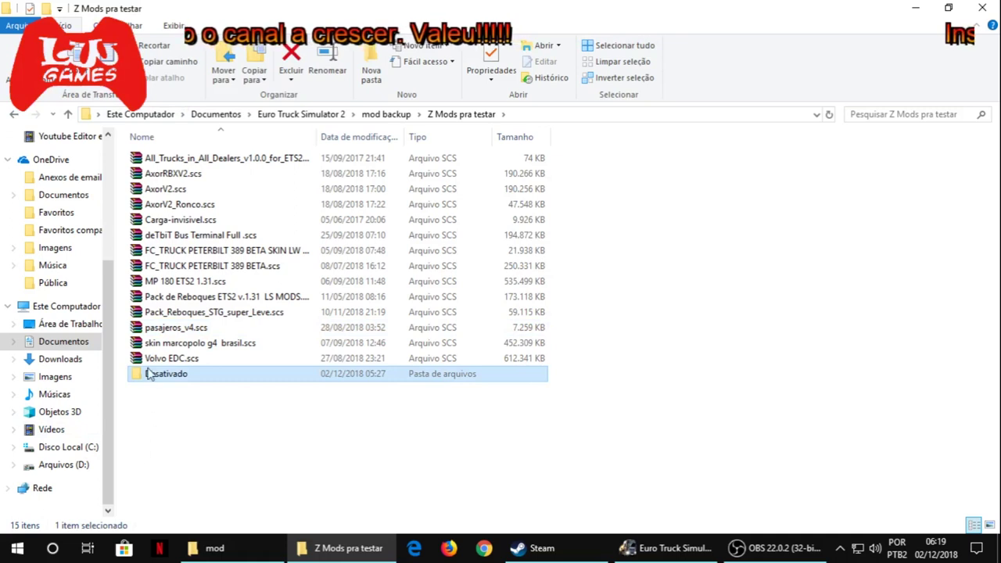
Open the Mapa EAA folder in mod backup and compare it with the SCS files in the mod folder
left_click(14, 114)
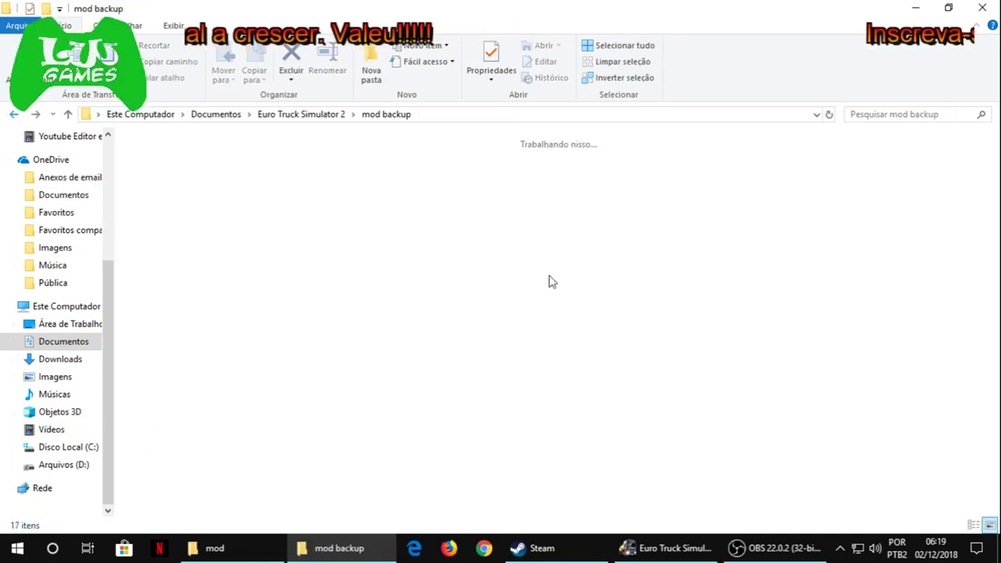
double_click(644, 183)
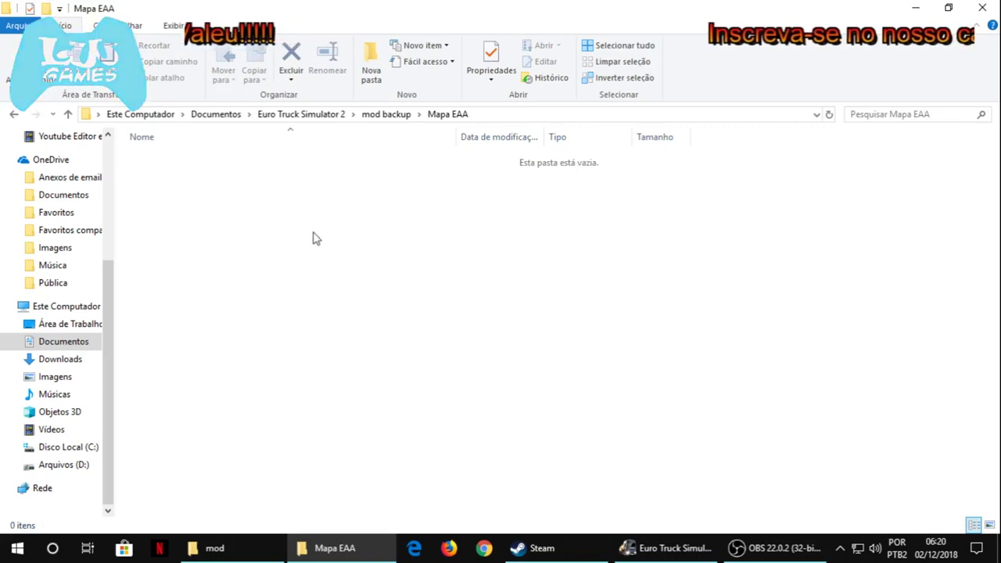
left_click(235, 548)
scroll(458, 342, "down", 1)
scroll(407, 344, "up", 1)
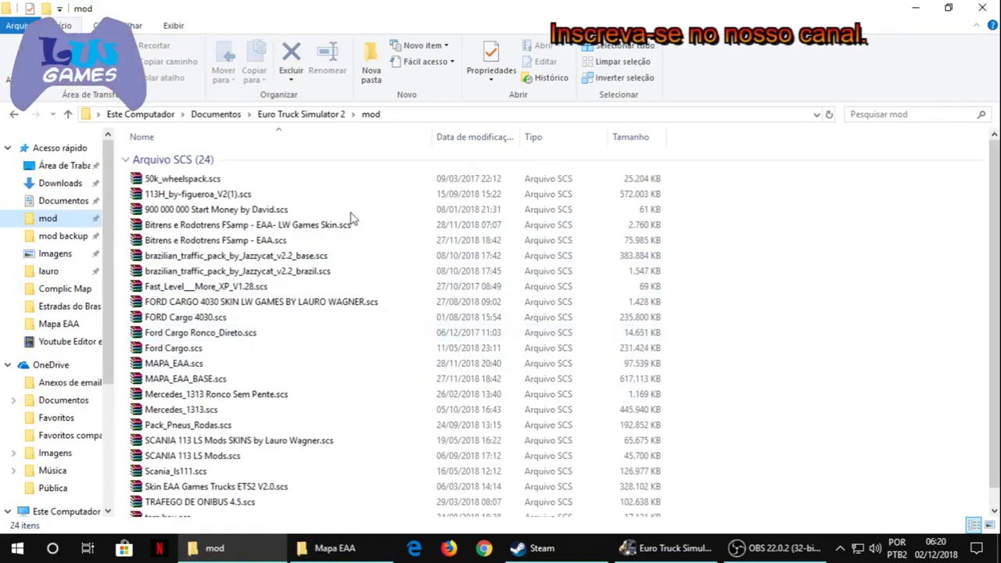
left_click(320, 550)
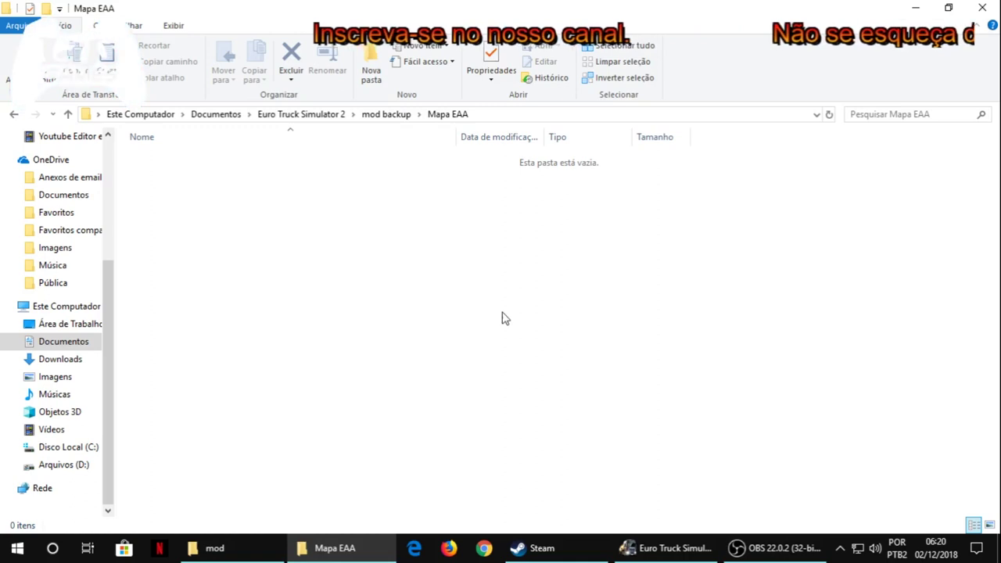
left_click(269, 552)
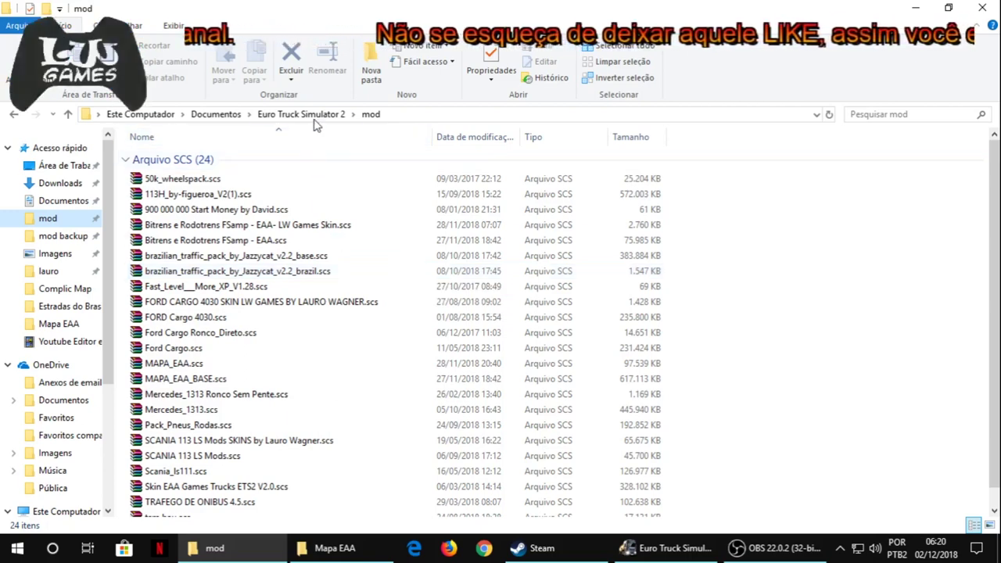
left_click(335, 548)
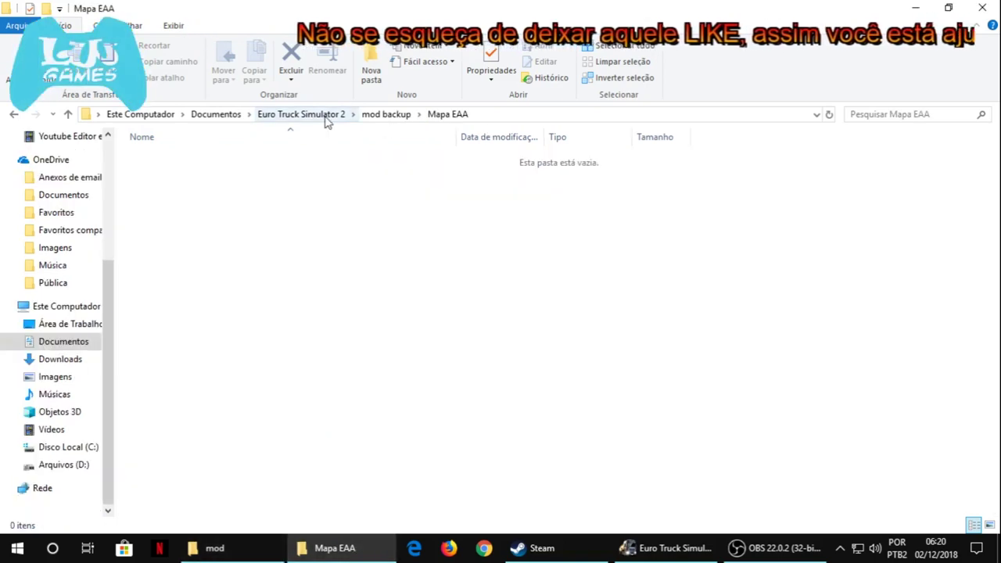
Return from Mapa EAA to mod backup and select all the SCS files in the mod folder
left_click(386, 114)
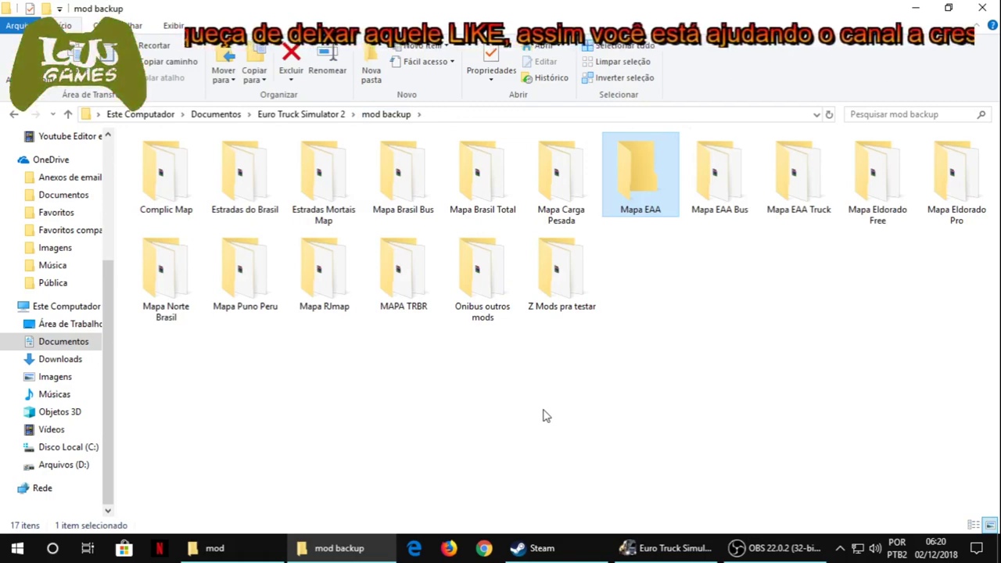
left_click(178, 184)
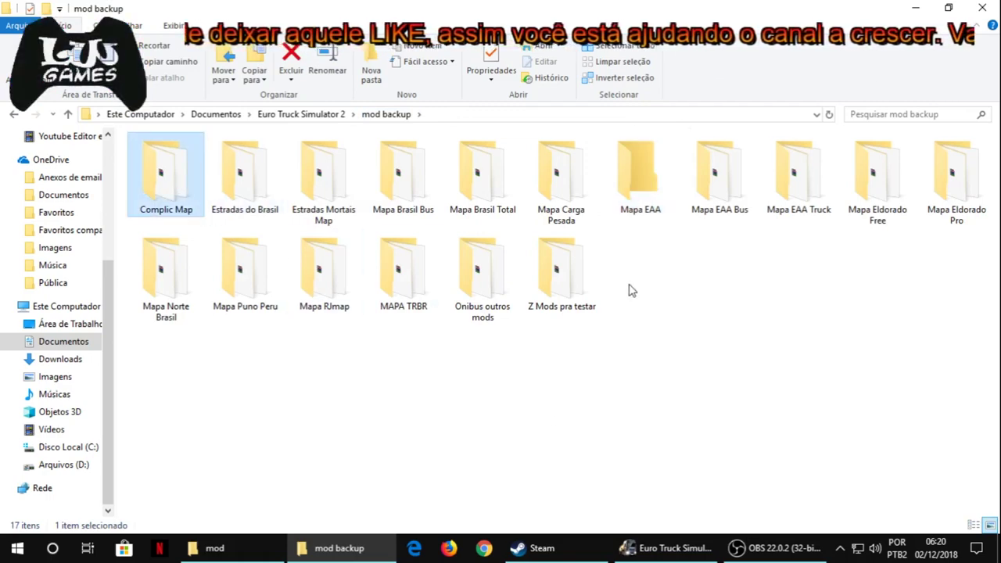
left_click(208, 548)
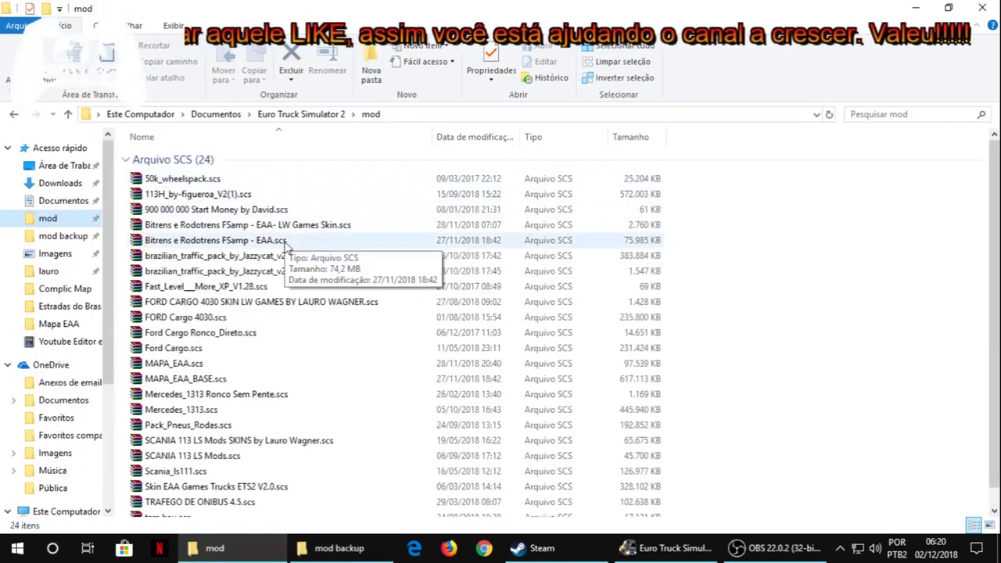
left_click(284, 333)
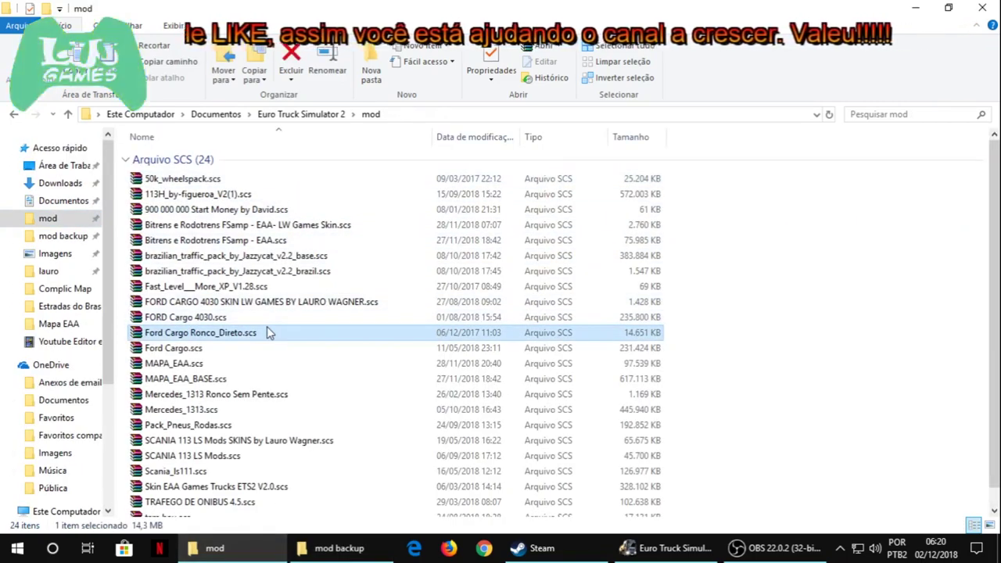
key("ctrl+a")
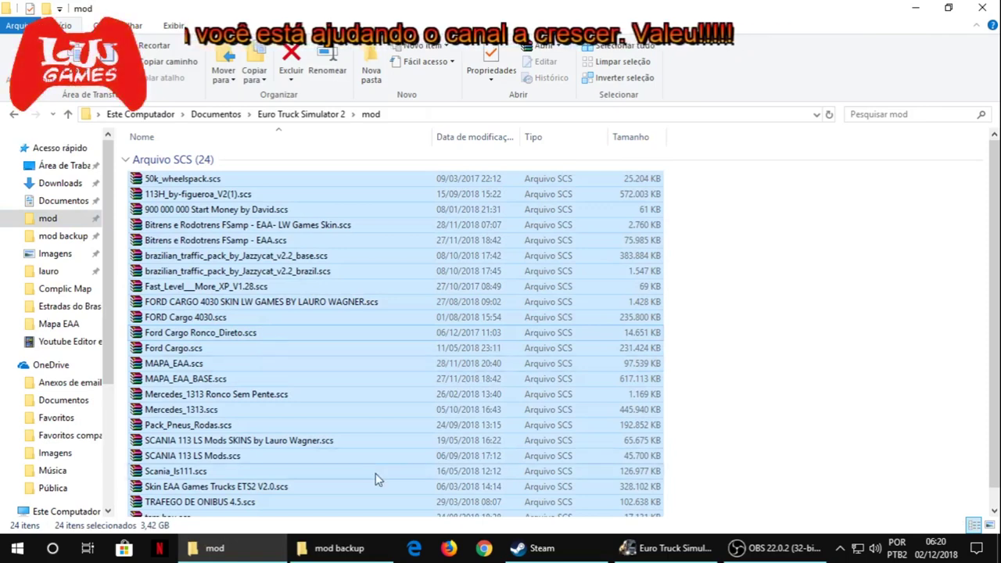
Examine the Mapa EAA and Complic Map folders in mod backup, and return to the mod folder
left_click(339, 548)
left_click(630, 178)
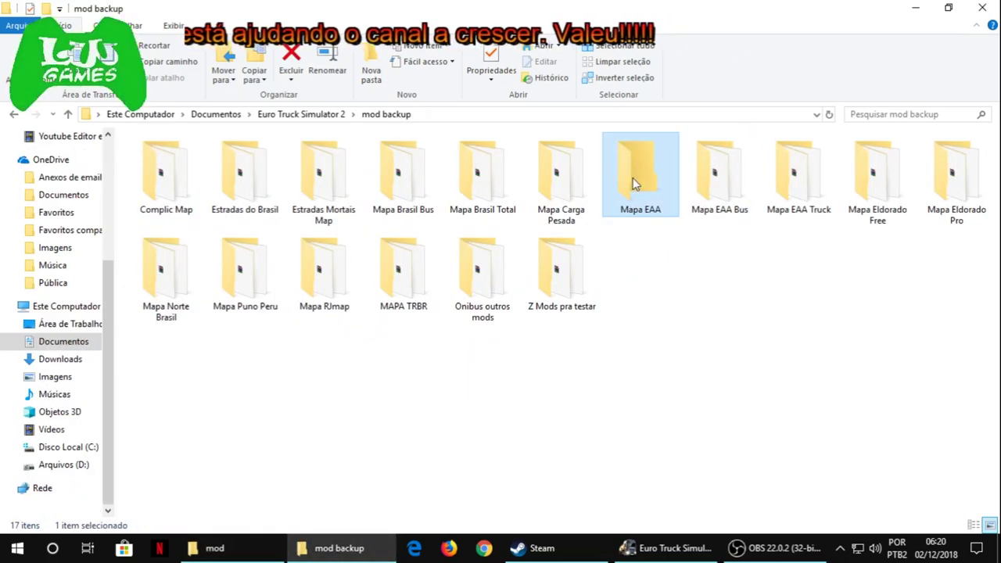
double_click(637, 187)
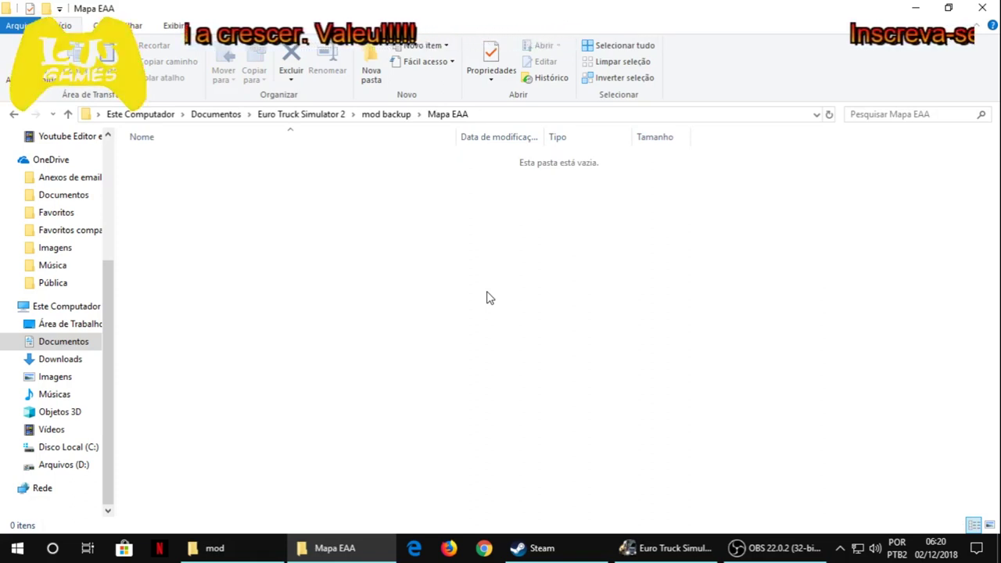
left_click(386, 115)
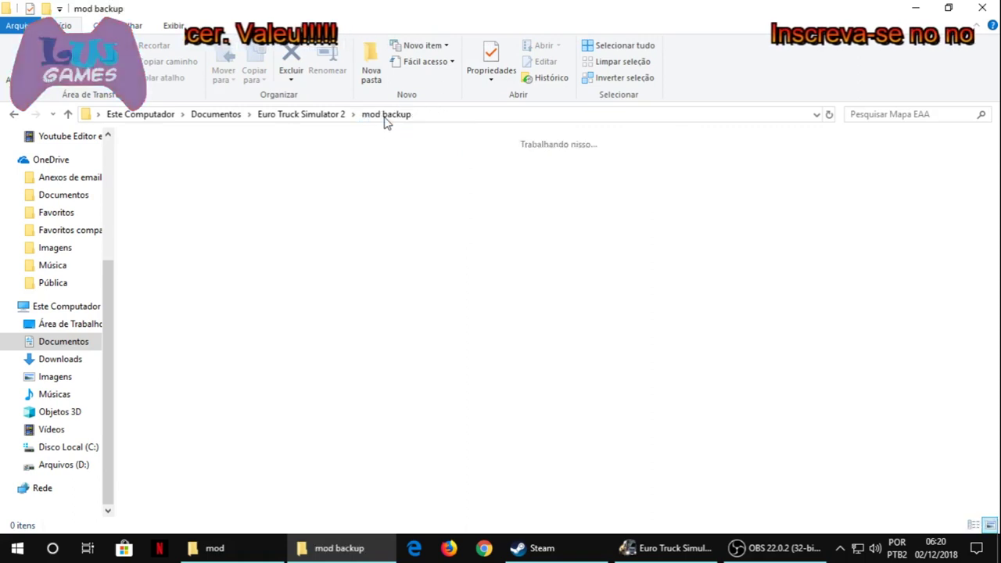
double_click(164, 201)
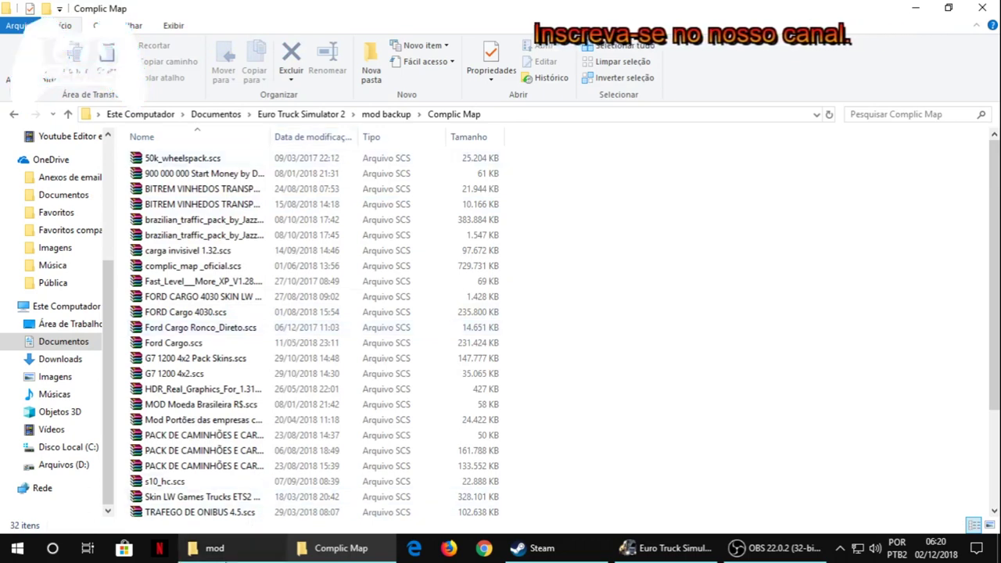
mouse_move(227, 557)
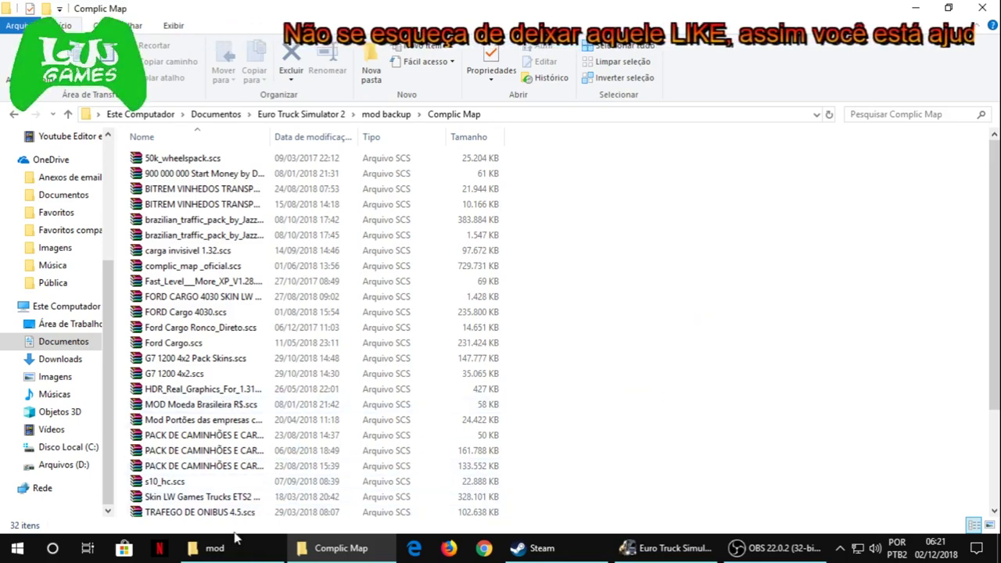
left_click(212, 548)
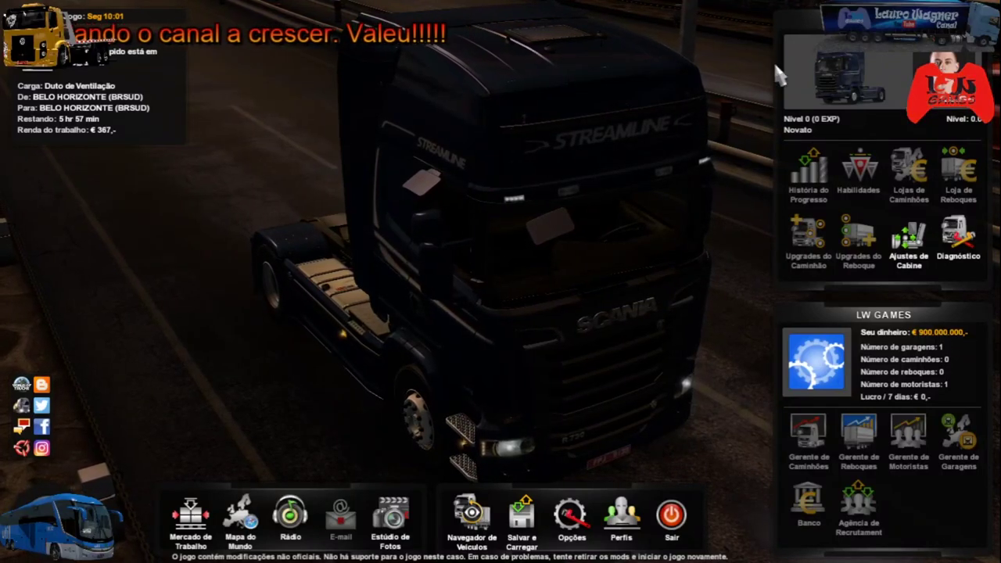
In Euro Truck Simulator 2, leave the current profile and review the mods of the Mapa EAA Normal profile in the mod manager
left_click(630, 523)
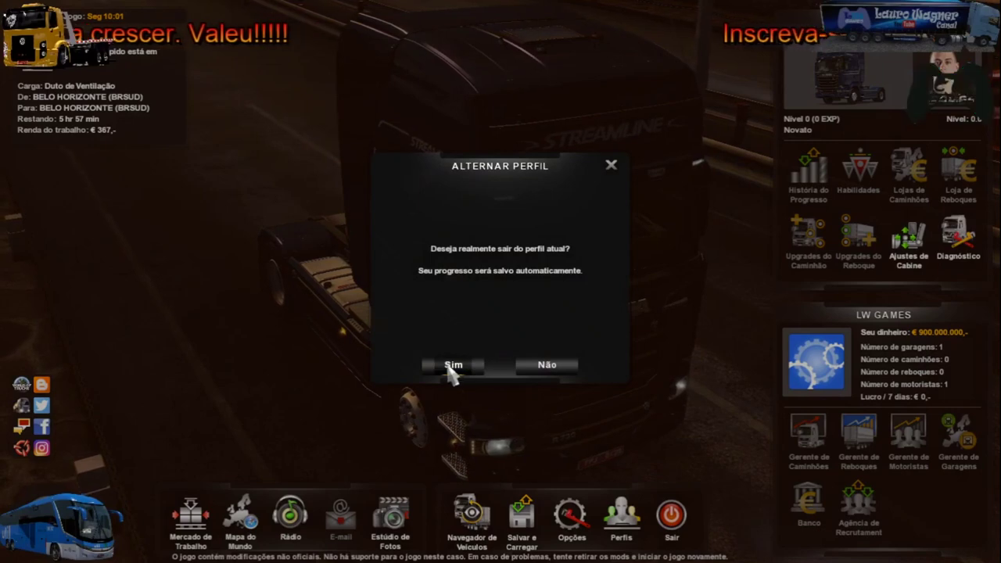
left_click(444, 372)
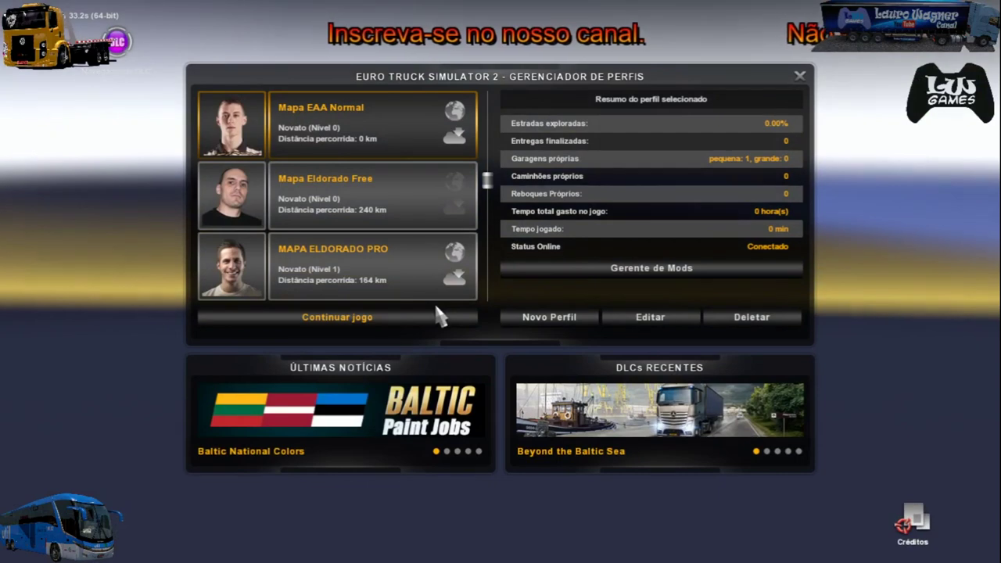
left_click(559, 269)
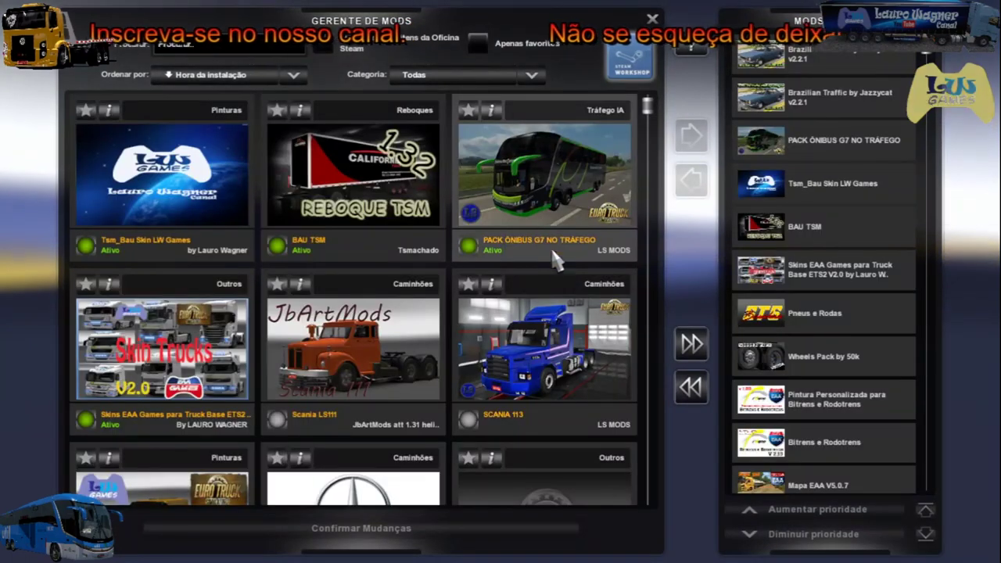
scroll(841, 243, "down", 3)
scroll(840, 243, "up", 3)
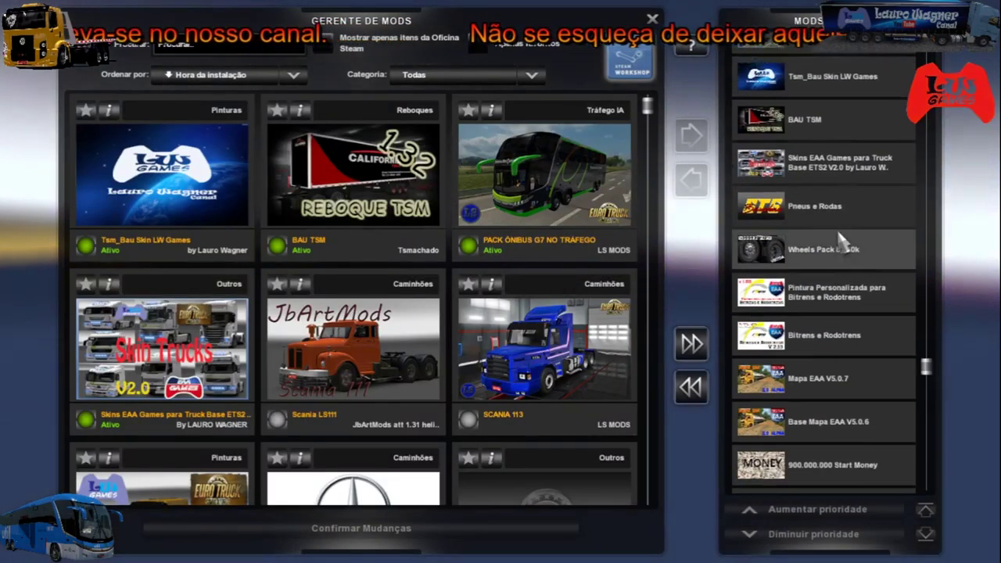
left_click(652, 18)
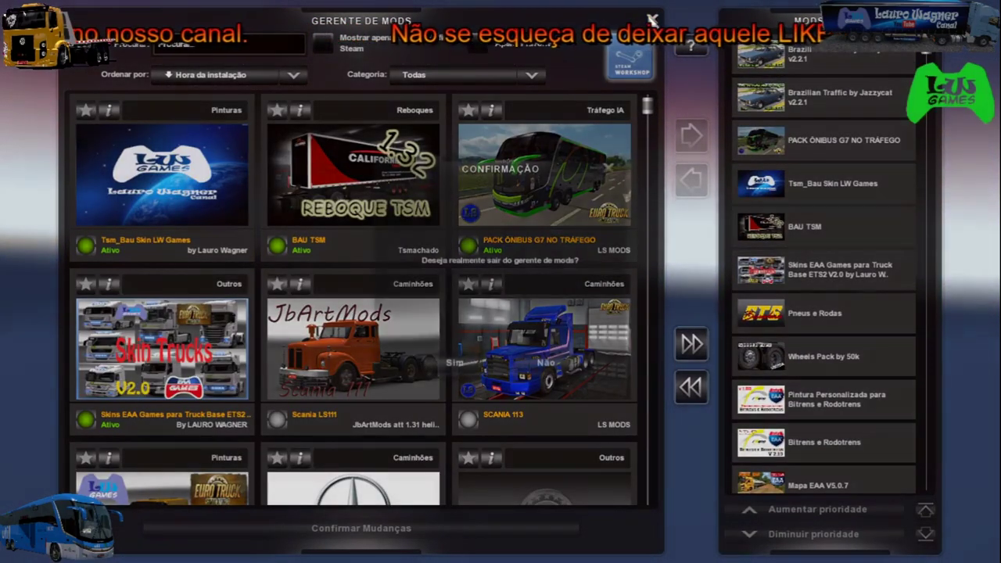
left_click(470, 361)
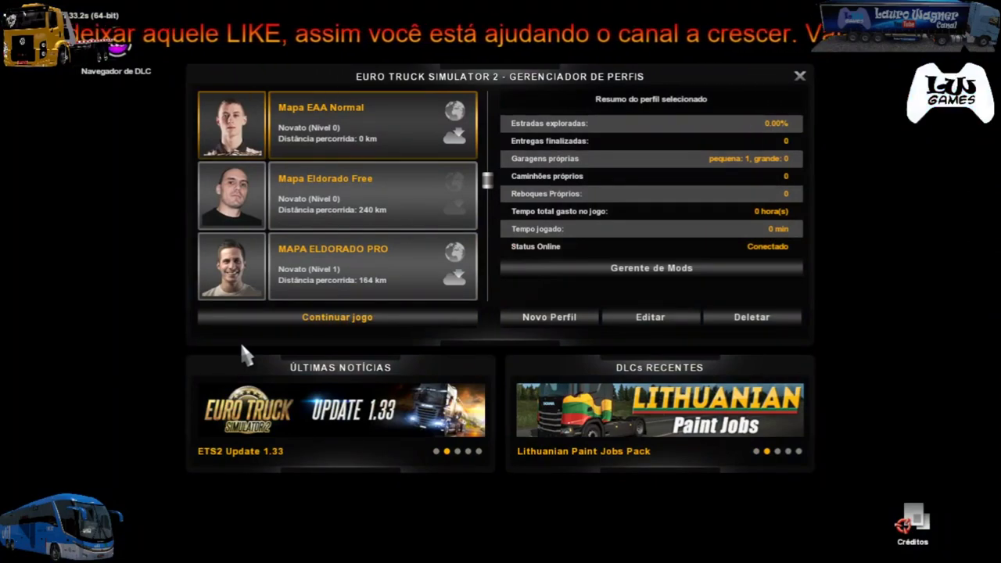
Switch to File Explorer and move all the SCS files from the mod folder to the Mapa EAA folder inside mod backup
key("alt+Tab")
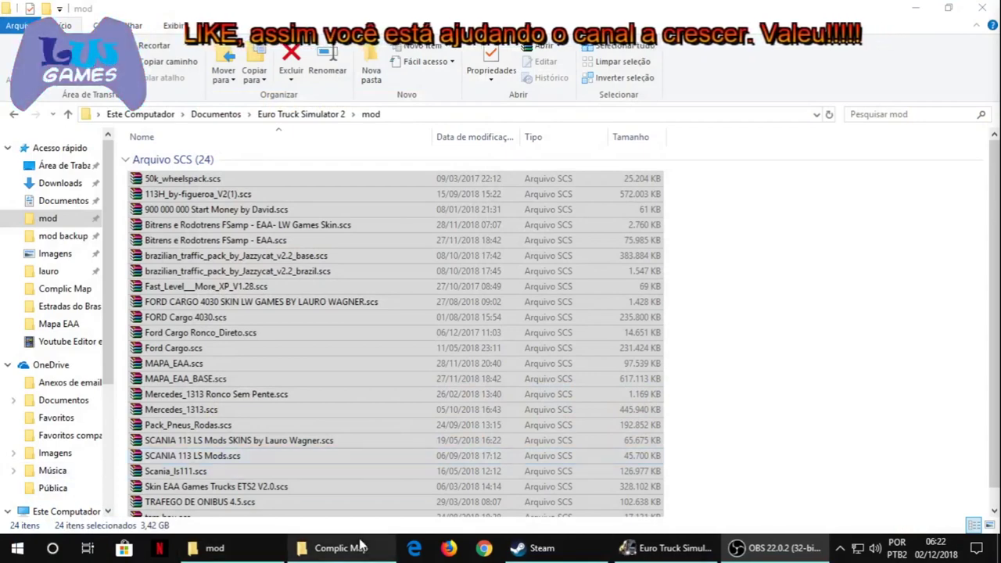
right_click(205, 248)
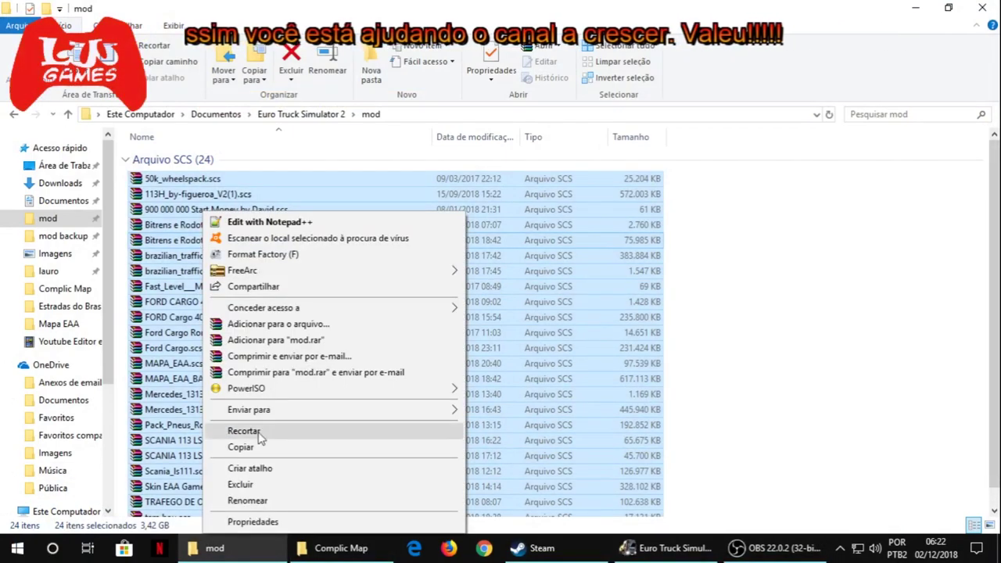
left_click(246, 432)
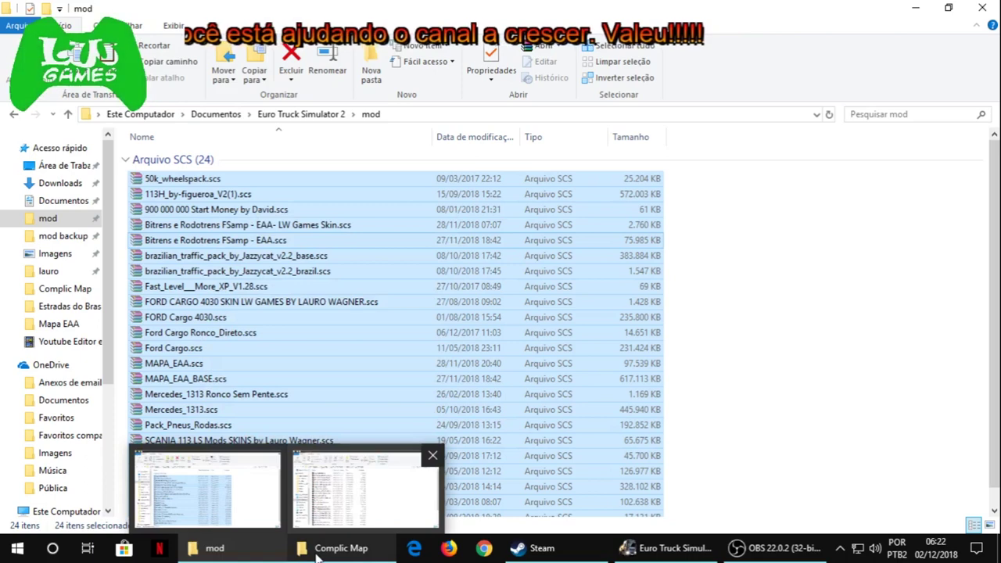
left_click(329, 549)
left_click(376, 116)
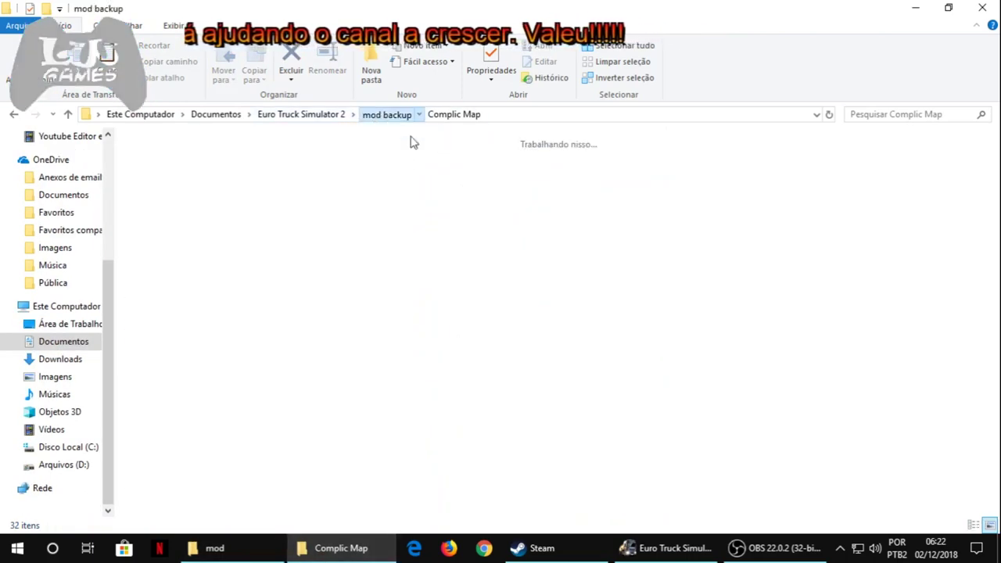
left_click(212, 548)
right_click(252, 291)
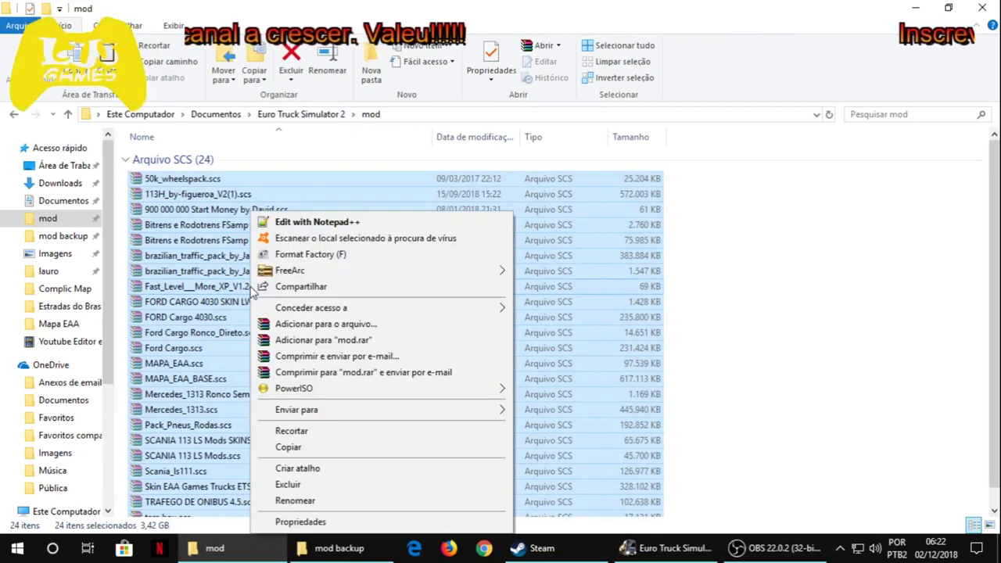
left_click(289, 446)
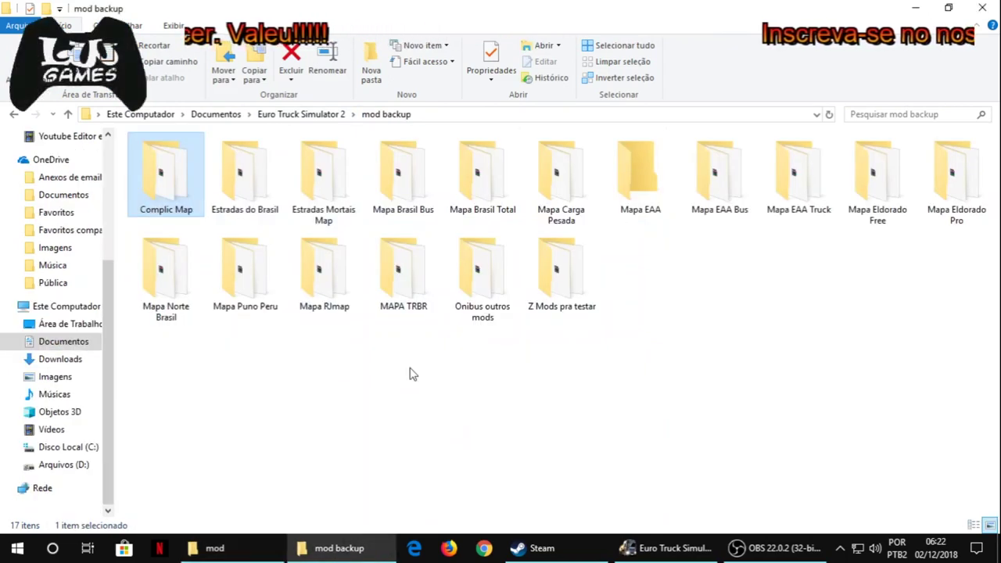
left_click(338, 548)
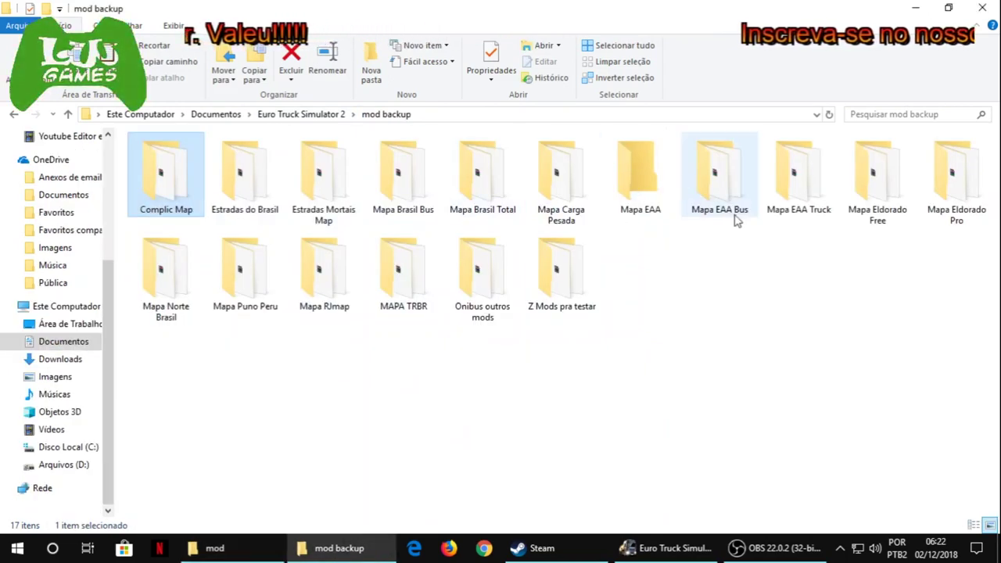
double_click(662, 186)
right_click(534, 265)
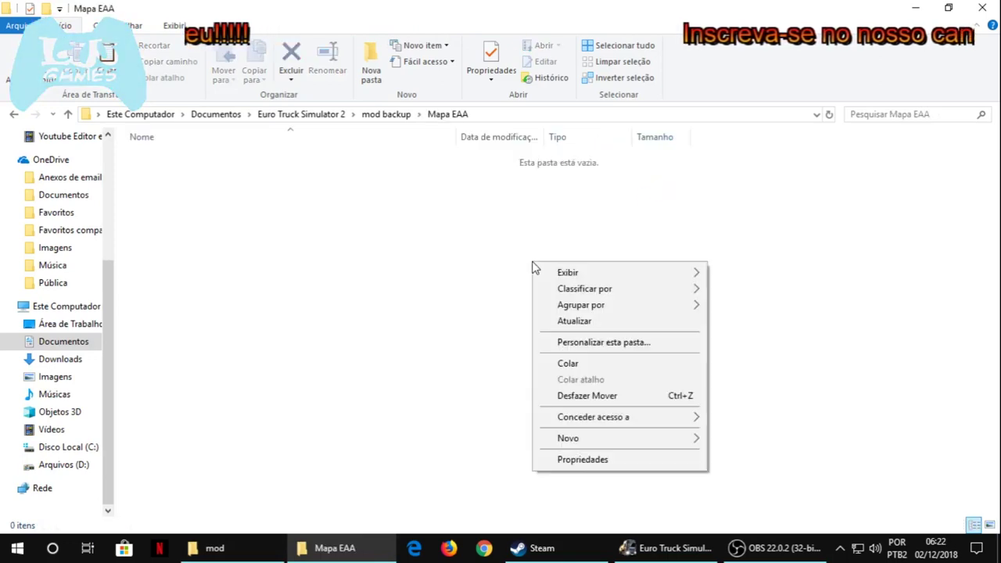
left_click(568, 364)
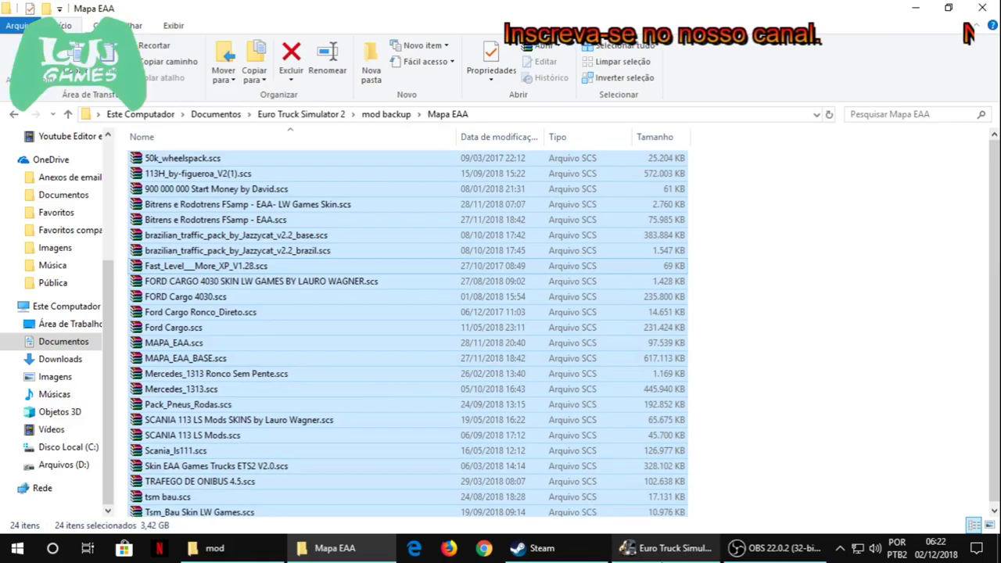
Switch to Euro Truck Simulator 2 and check the mod manager of the Mapa EAA Normal profile for available and active mods
left_click(702, 553)
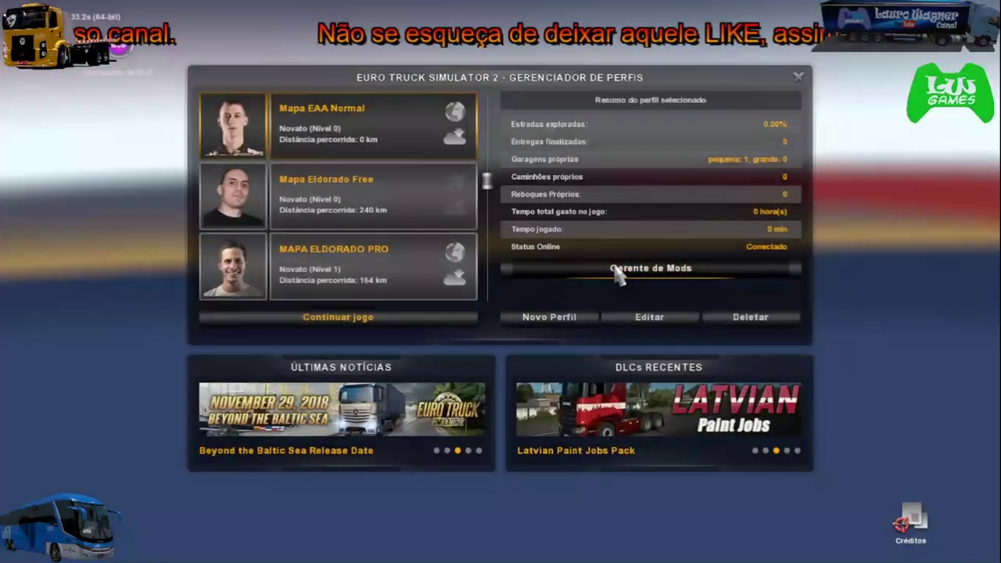
left_click(615, 269)
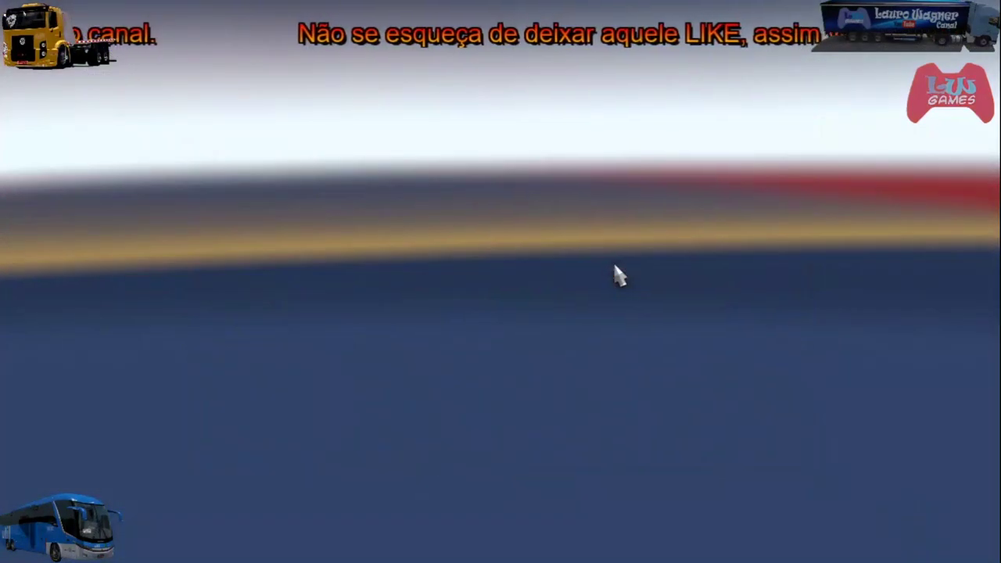
scroll(829, 250, "down", 4)
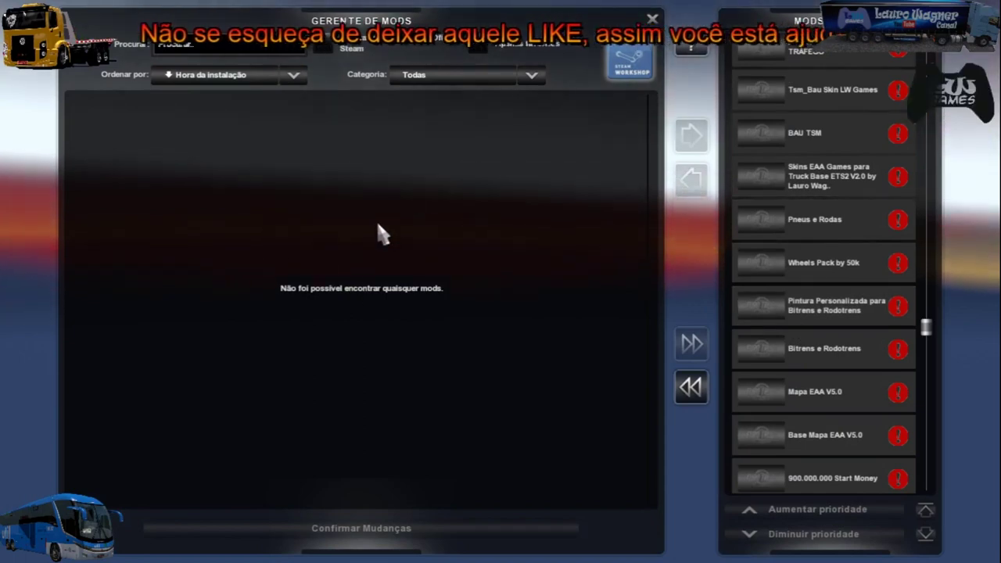
Leave the mod manager of Mapa EAA Normal, select the Complic Map profile and review its active mods in the mod manager
left_click(653, 19)
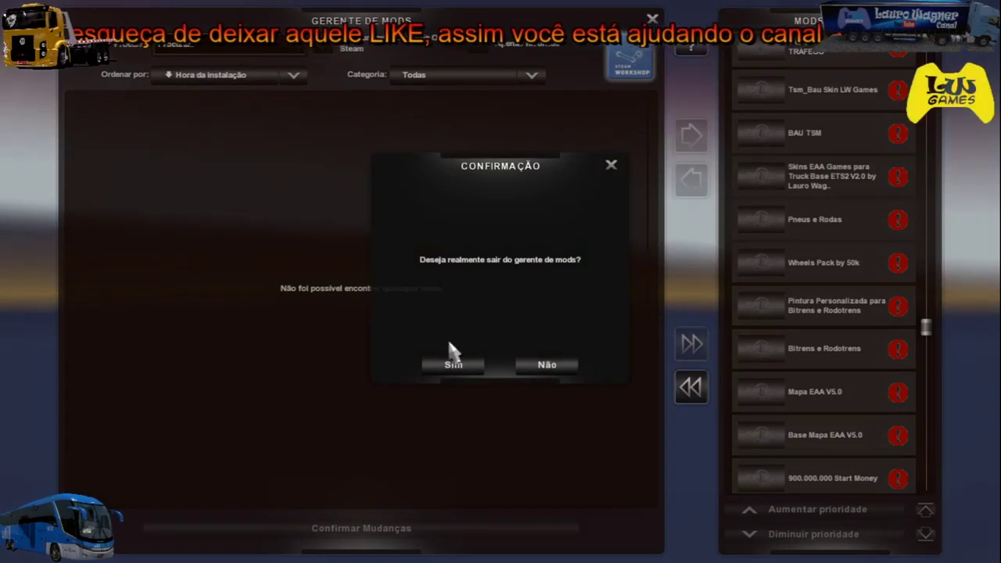
left_click(451, 369)
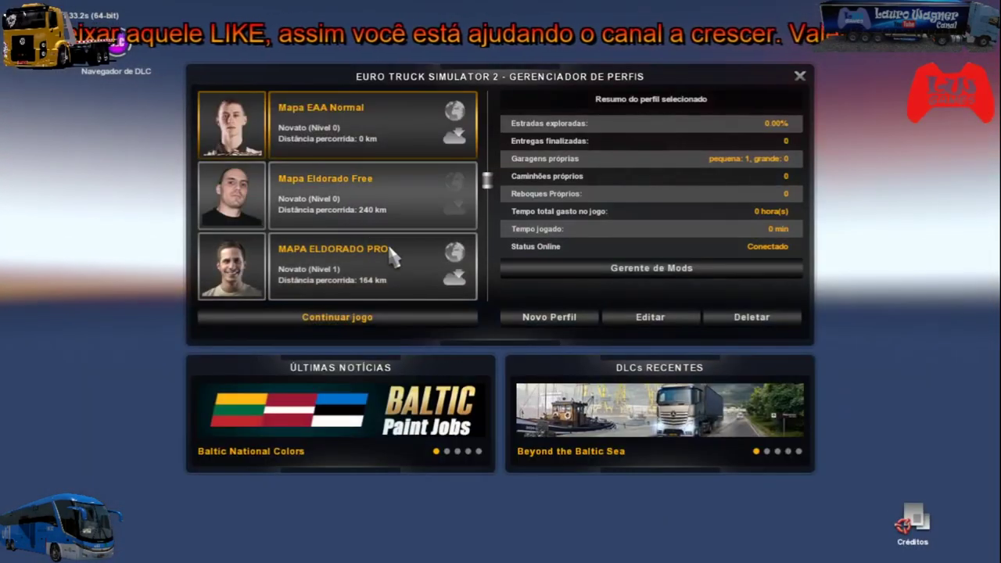
scroll(415, 219, "down", 5)
left_click(382, 246)
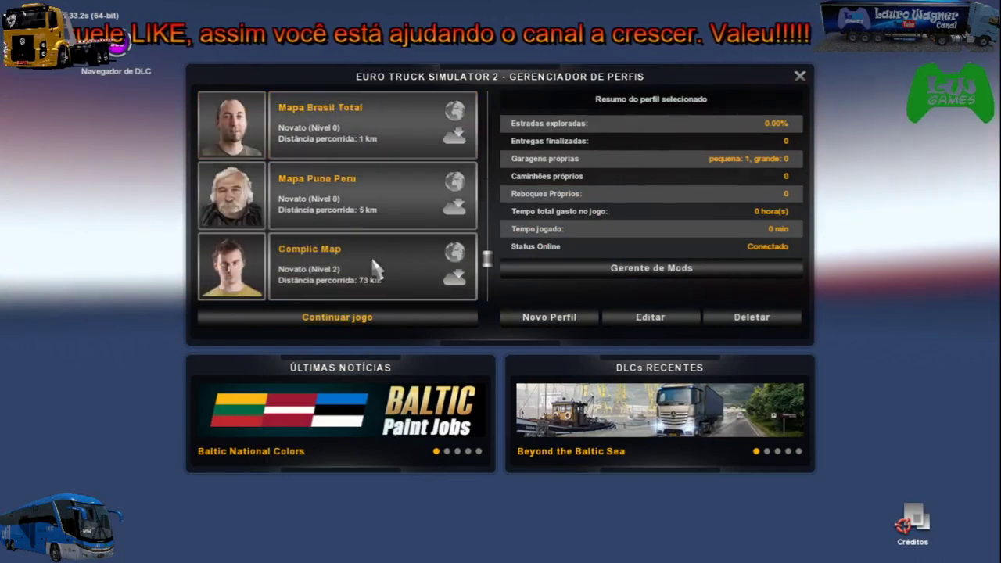
left_click(630, 269)
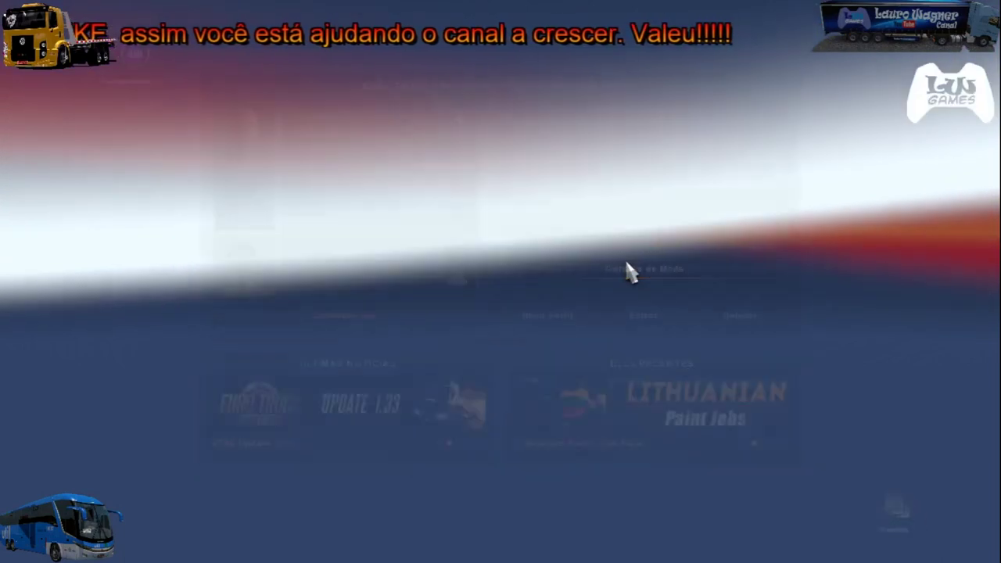
scroll(810, 267, "down", 5)
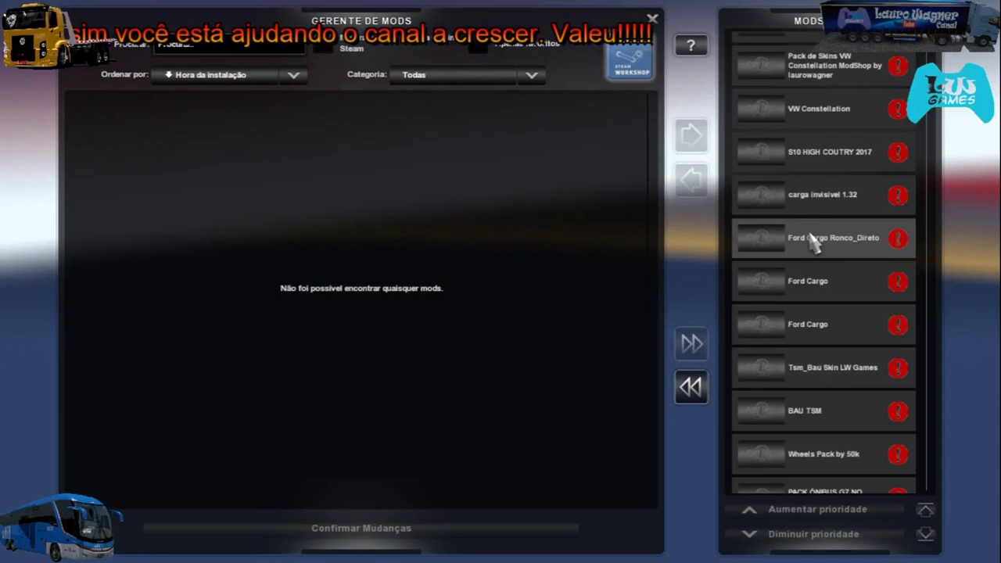
scroll(808, 264, "down", 8)
scroll(809, 262, "up", 4)
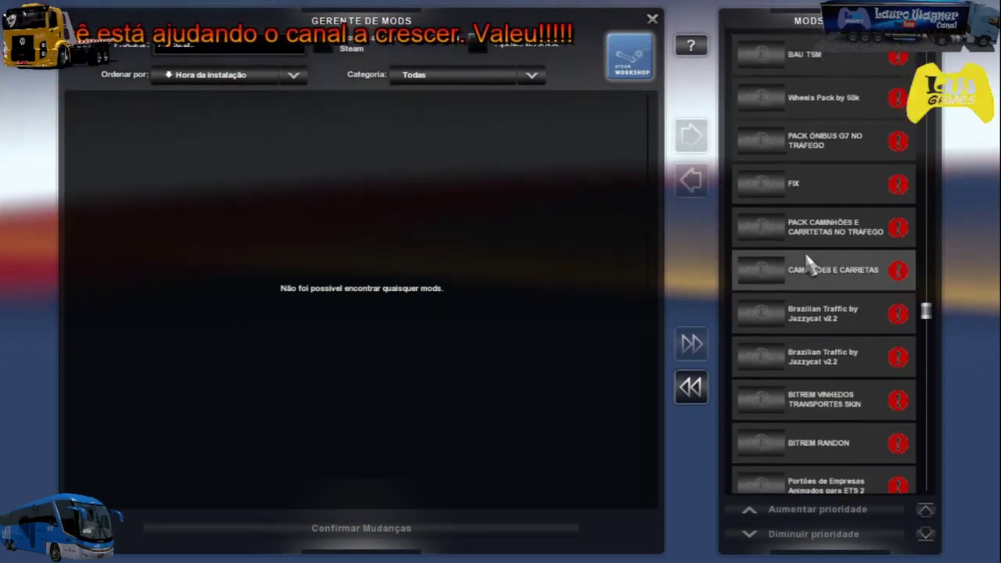
key("Escape")
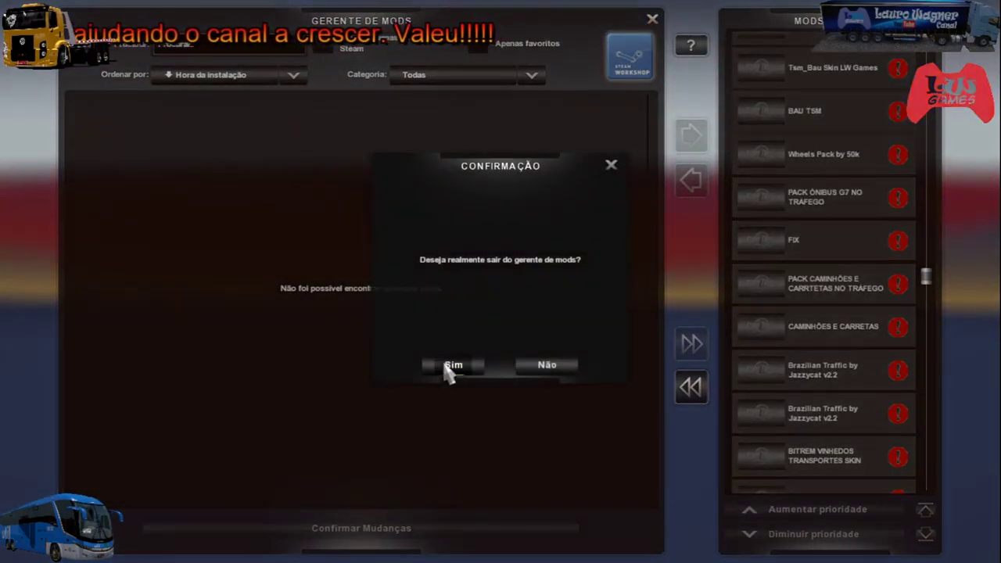
left_click(448, 364)
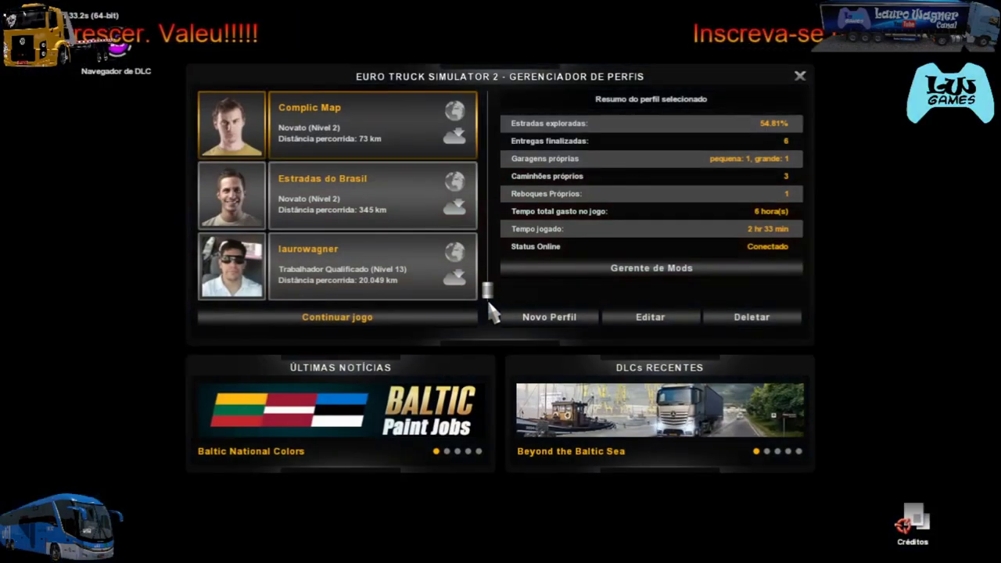
Switch to File Explorer and move all the SCS files from the Complic Map folder inside mod backup to the mod folder
key("alt+Tab")
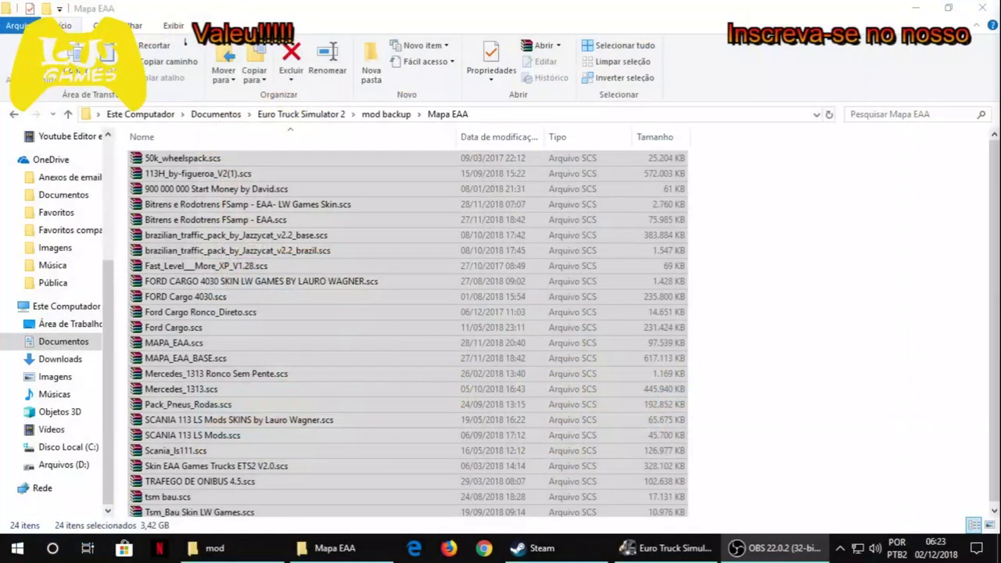
left_click(328, 548)
key("BackSpace")
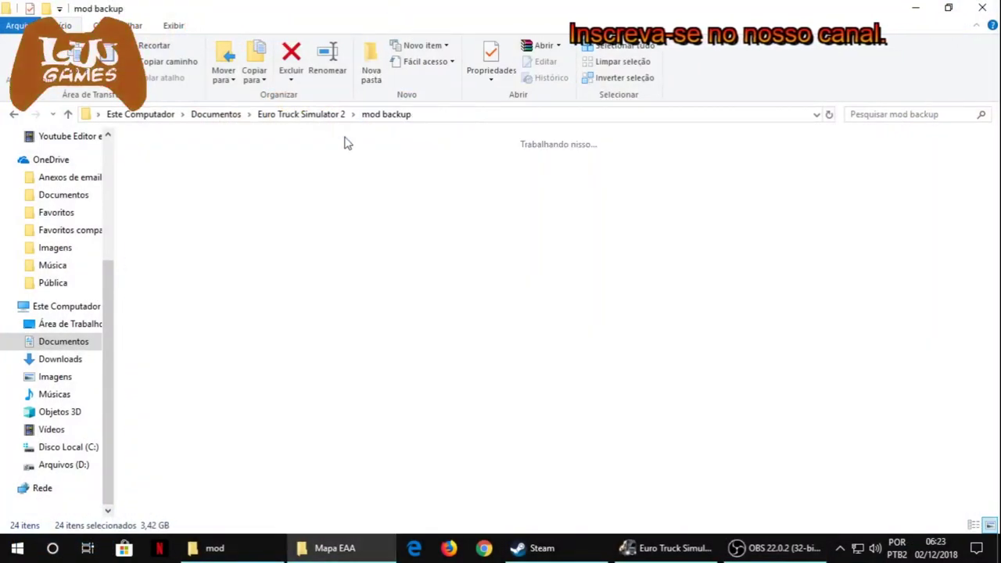
double_click(172, 197)
left_click(211, 266)
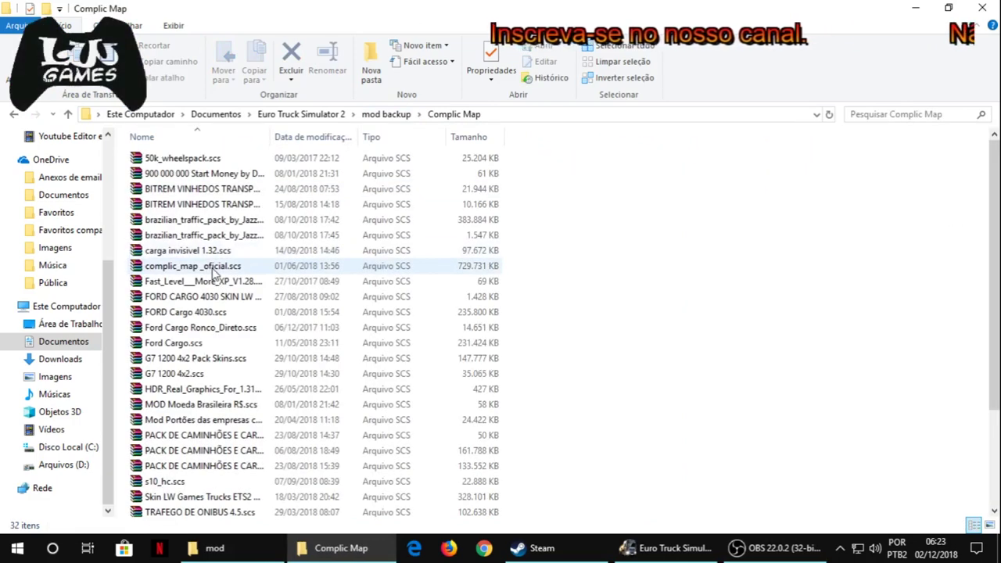
key("ctrl+a")
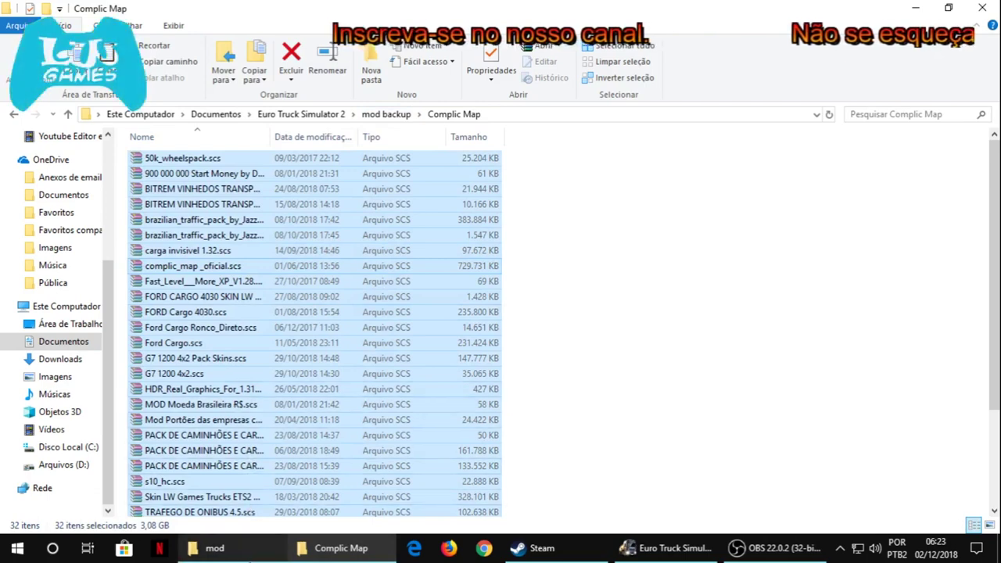
left_click(239, 548)
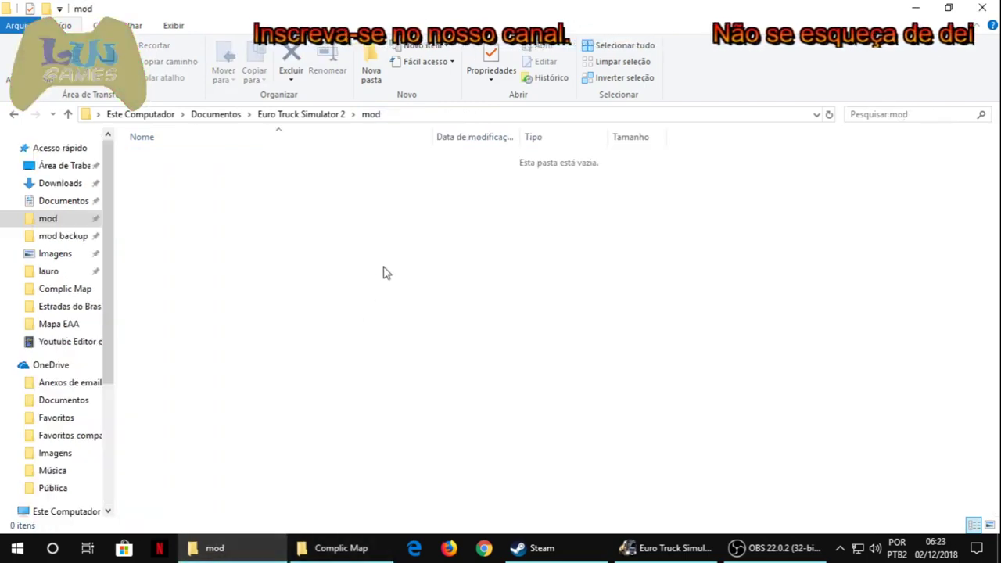
key("ctrl+v")
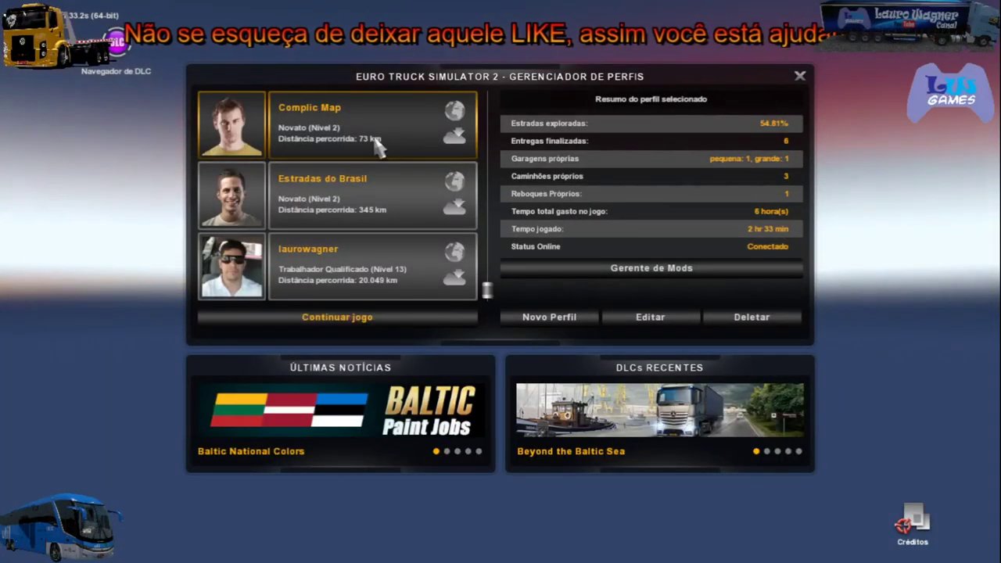
Switch to Euro Truck Simulator 2 and check the available and active mods of the Complic Map profile in the mod manager
left_click(562, 268)
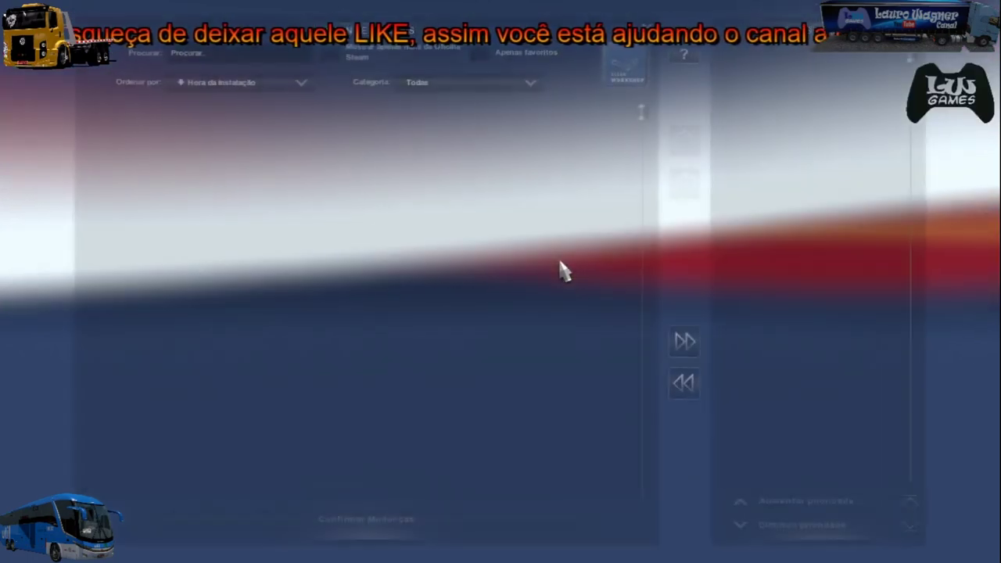
scroll(876, 249, "down", 3)
scroll(876, 249, "down", 13)
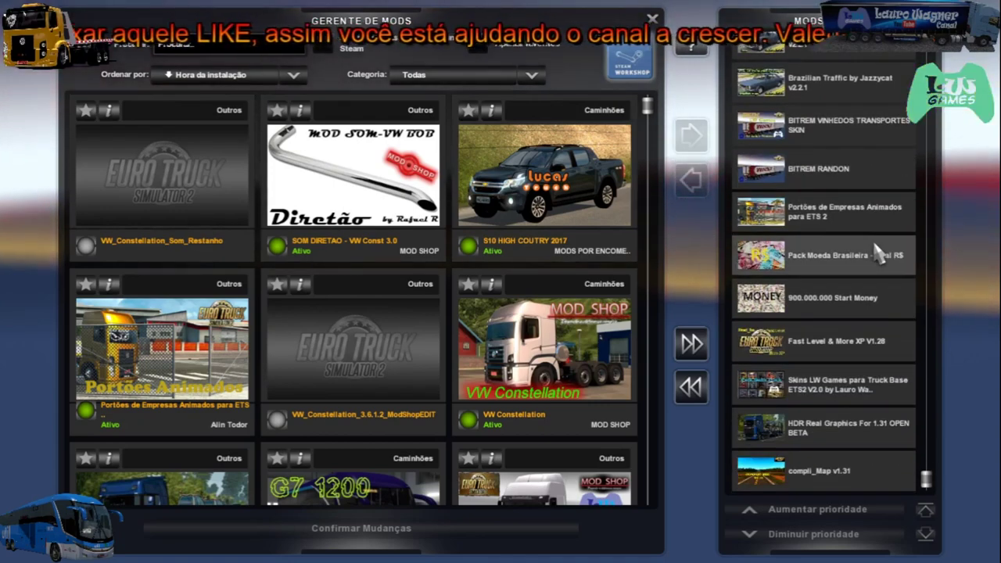
scroll(876, 254, "up", 11)
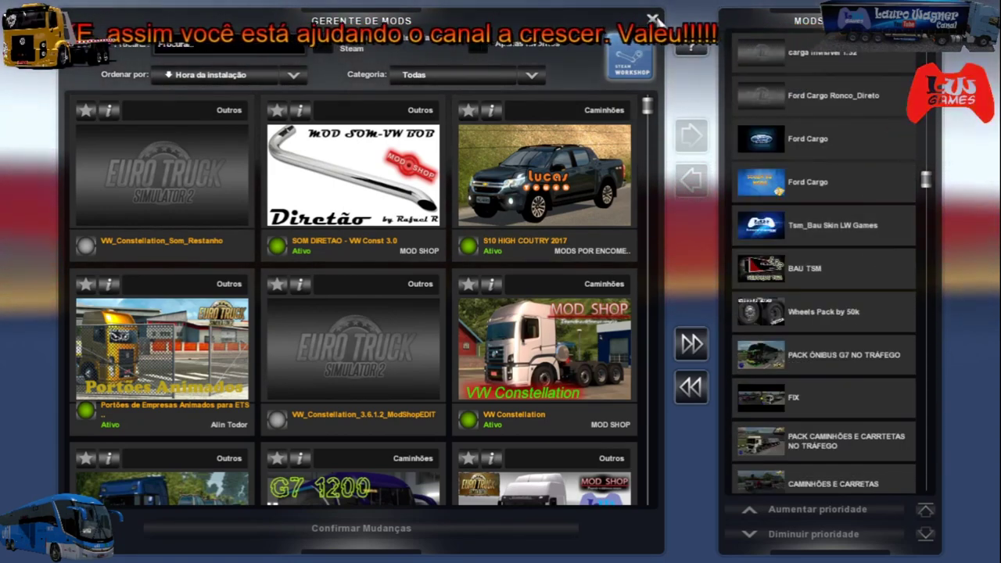
Leave the mod manager and continue the game with the Complic Map profile
left_click(651, 18)
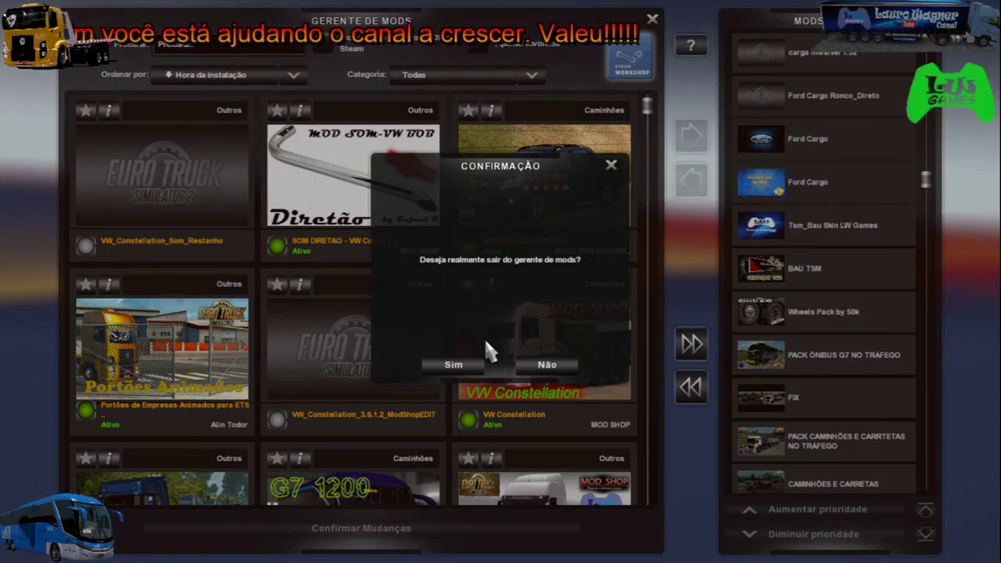
left_click(452, 365)
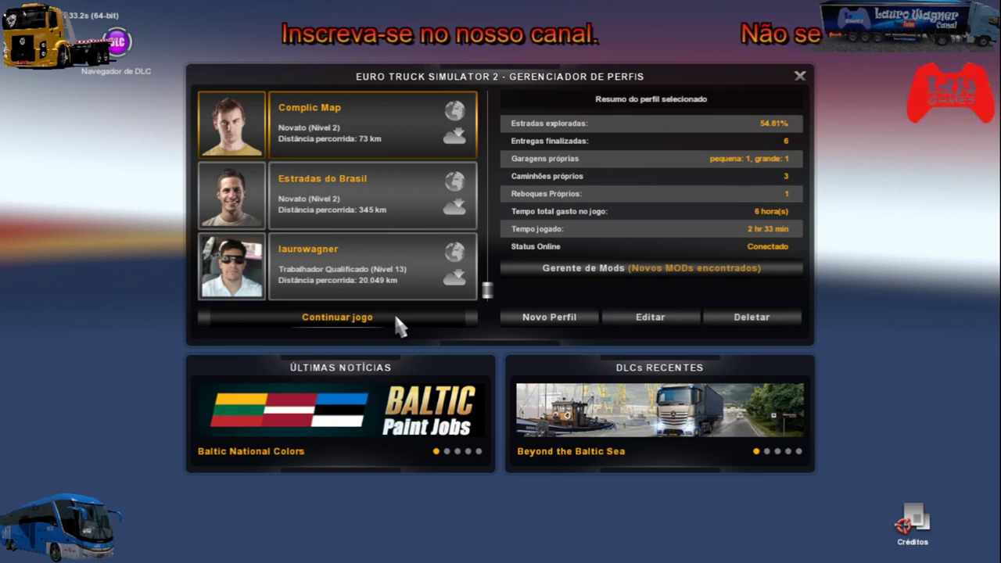
left_click(395, 316)
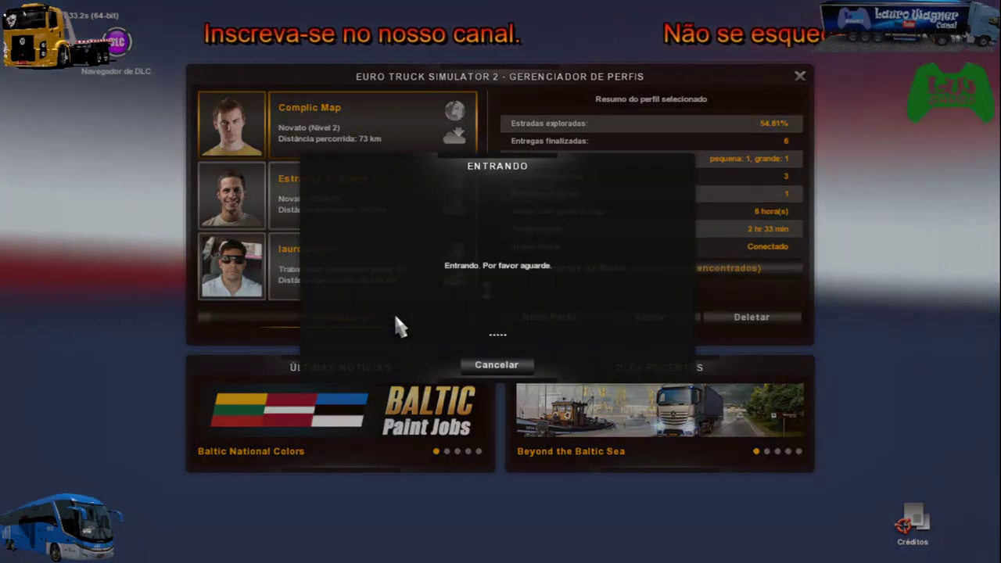